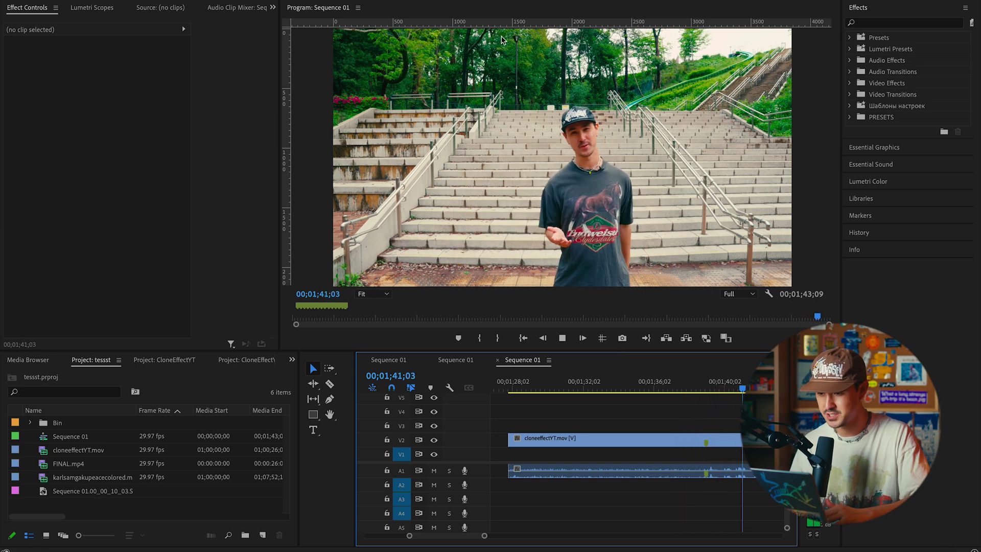
- Stop playback, zoom the timeline in and scrub the playhead precisely to 00;01;28;20
key(space)
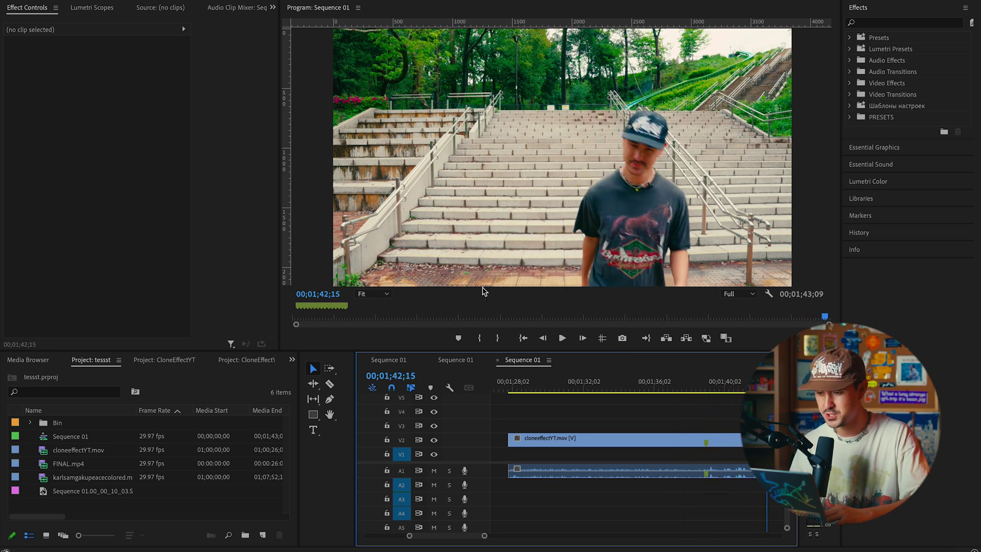
key(=)
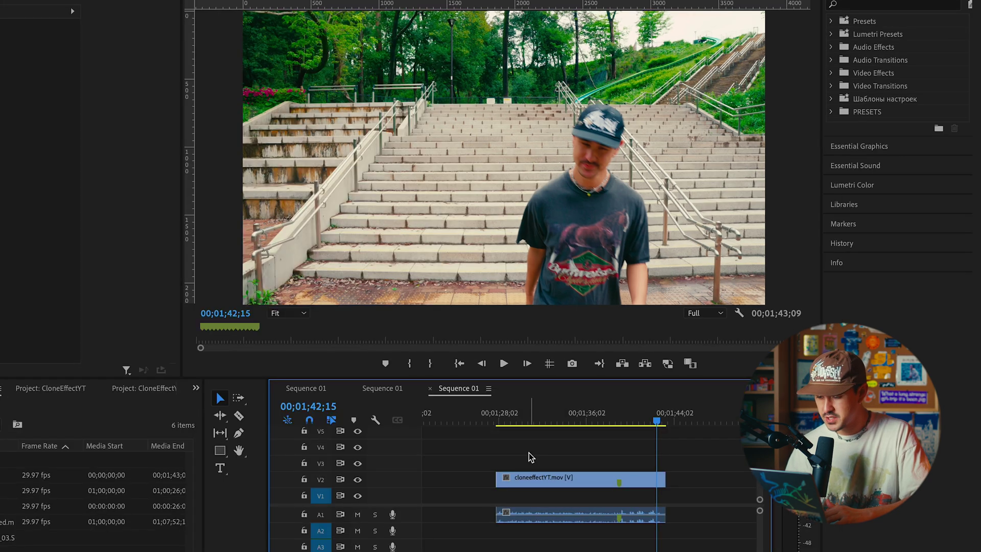
click(562, 387)
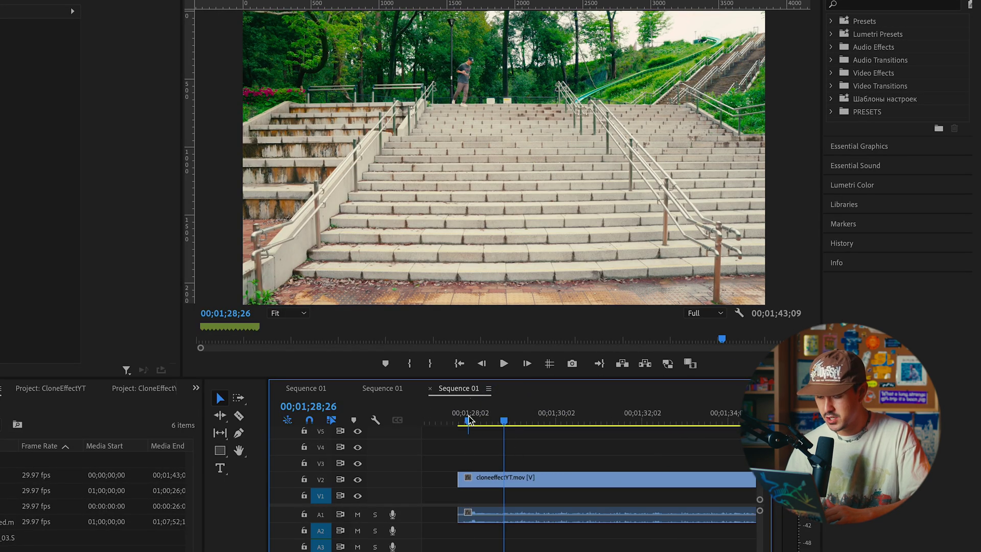
drag(469, 420, 503, 419)
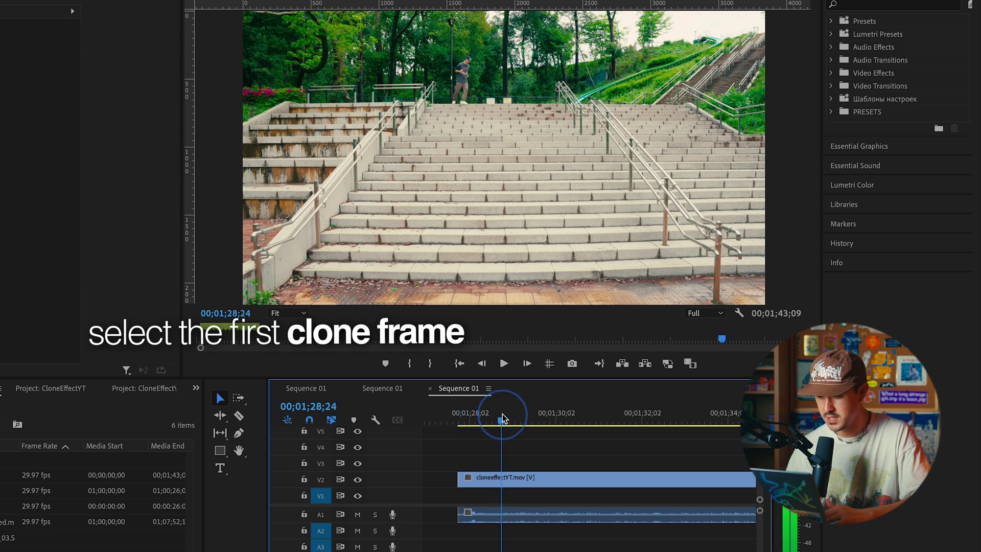
key(minus)
key(equal)
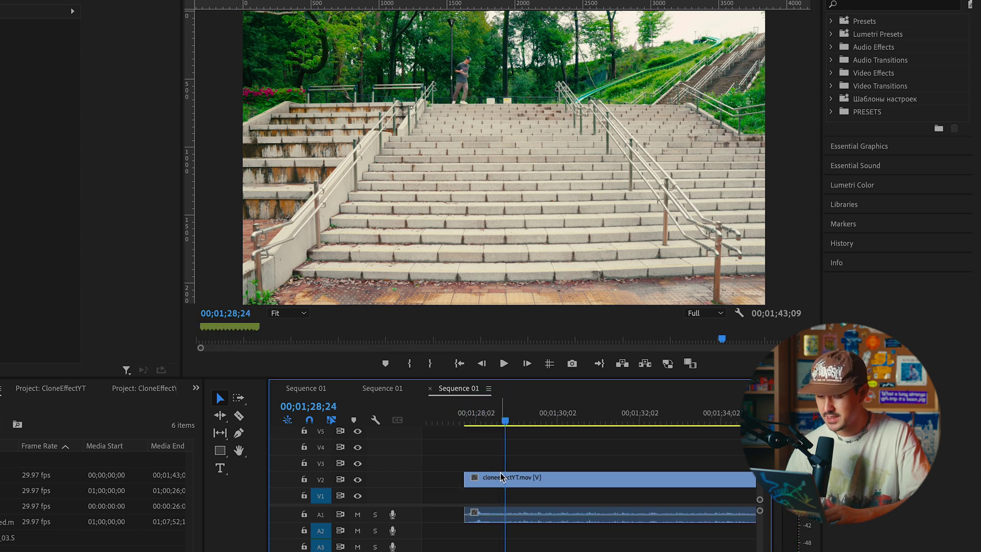
key(equal)
key(minus)
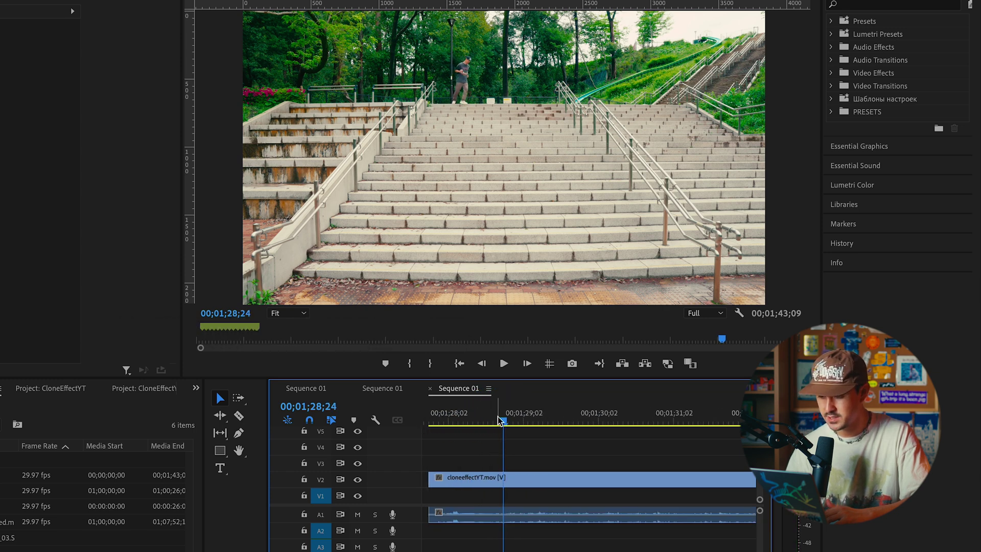
drag(498, 420, 493, 419)
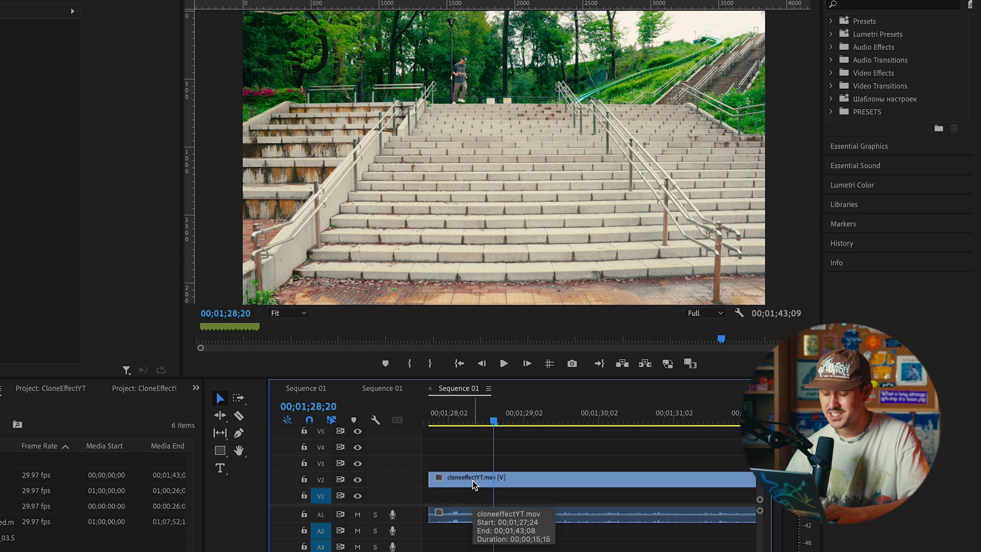
key(equal)
key(equal)
key(equal)
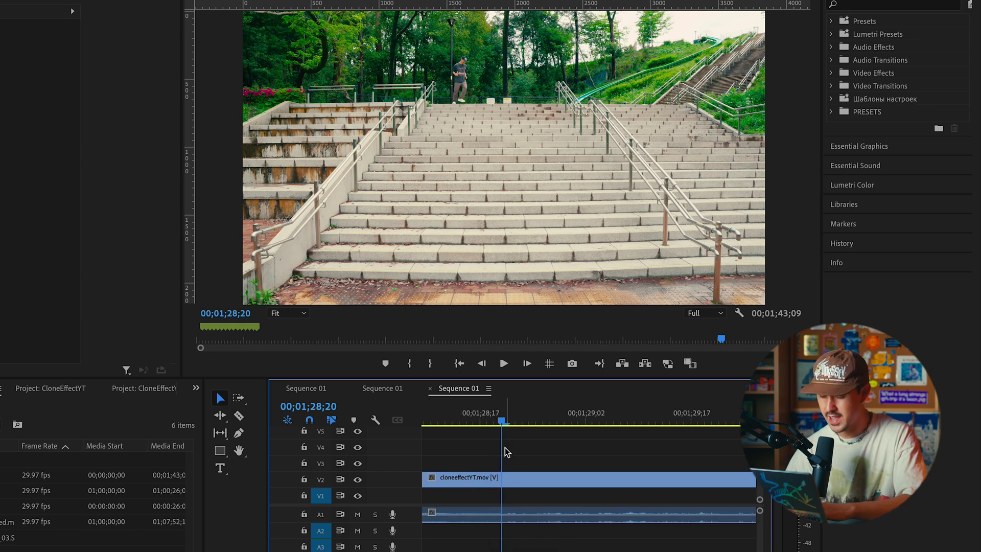
- Add a timeline marker at frame 00;01;28;20
key(m)
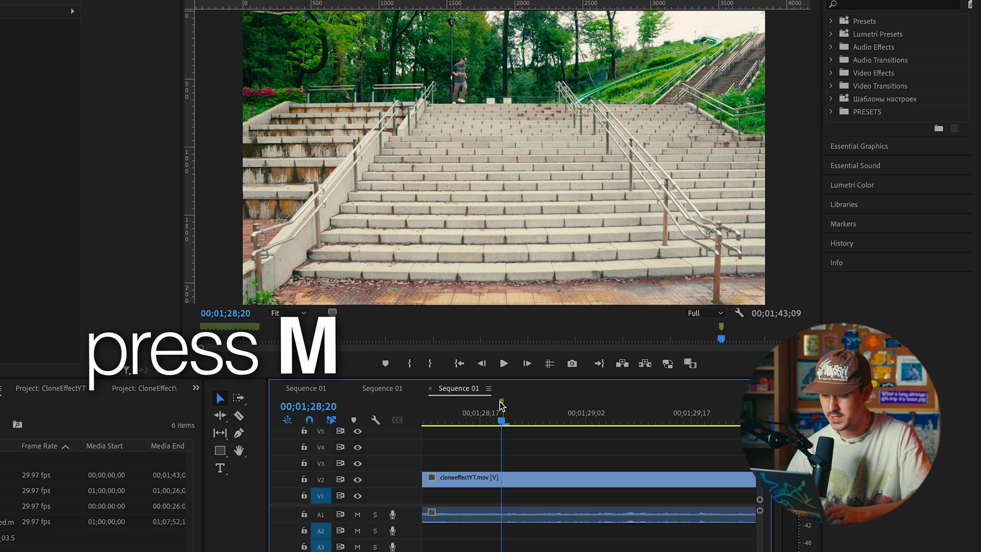
right_click(502, 403)
click(488, 463)
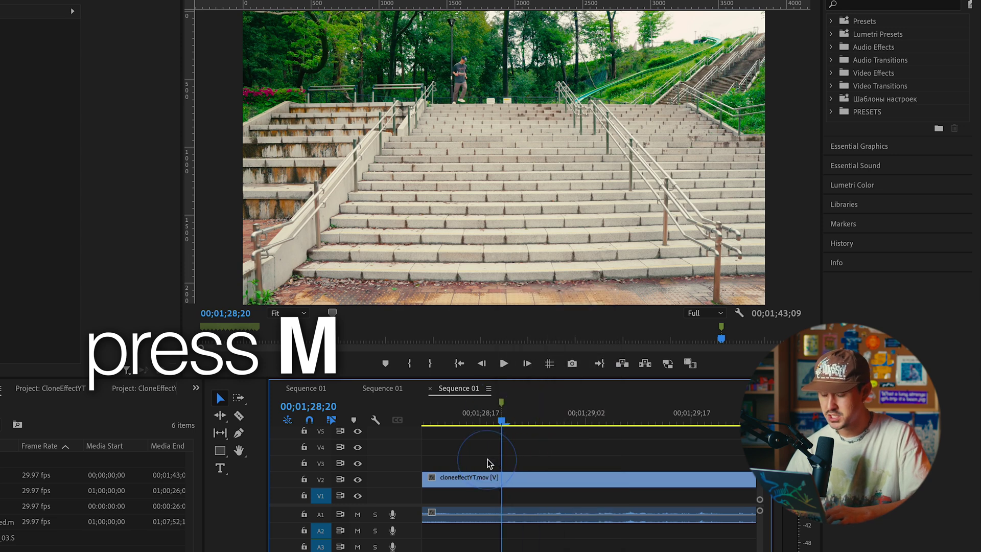
key(equal)
- Export the cloneeffectYT.mov frame as a JPEG still into the CloneEffect folder
click(505, 479)
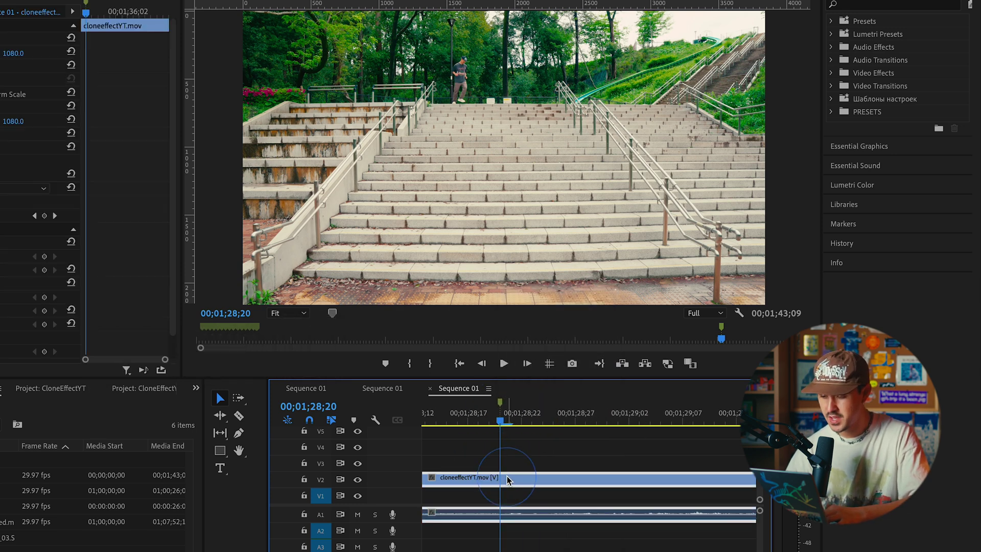
click(573, 363)
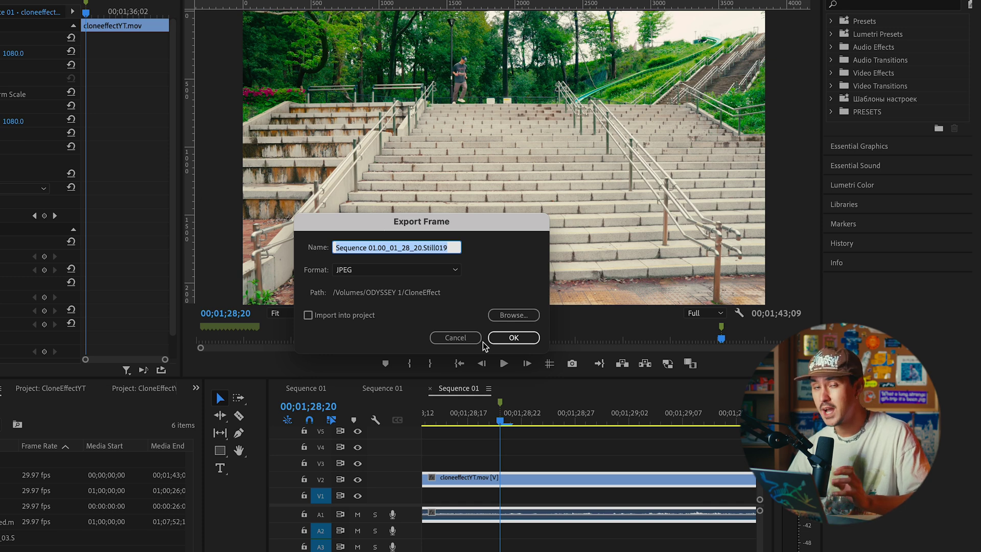
click(512, 339)
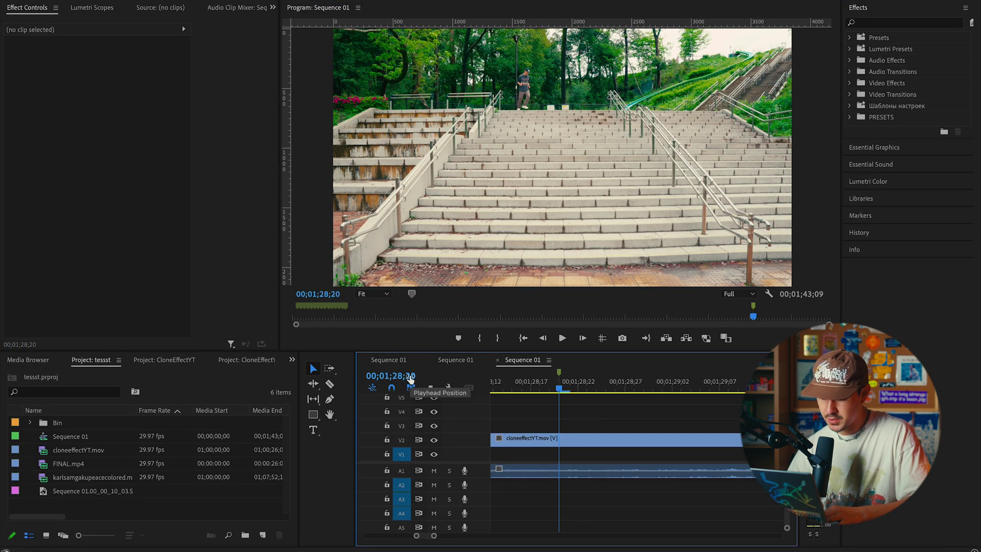
- Jump 20 frames ahead to 00;01;29;10 and export that frame as a JPEG still
click(404, 376)
key(BackSpace)
key(BackSpace)
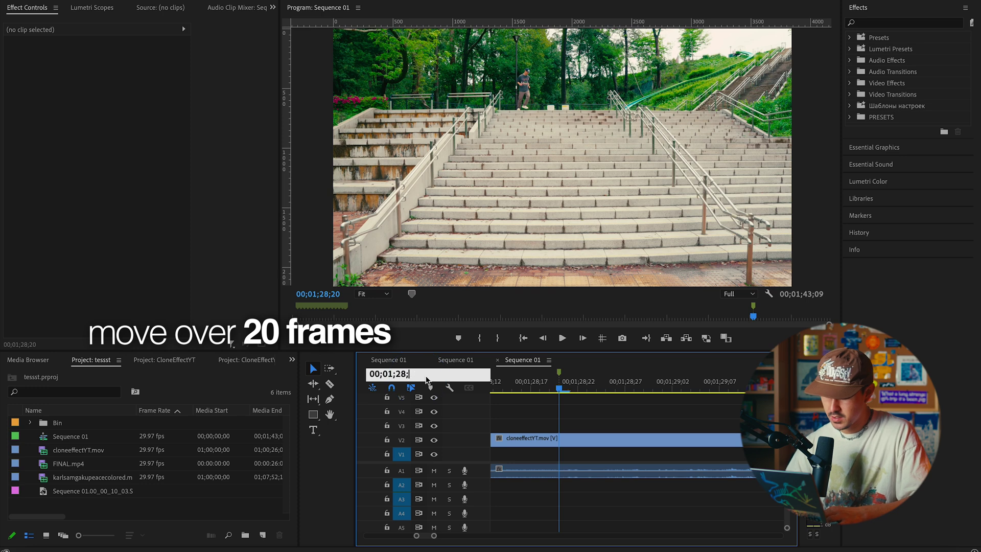
key(Return)
key(minus)
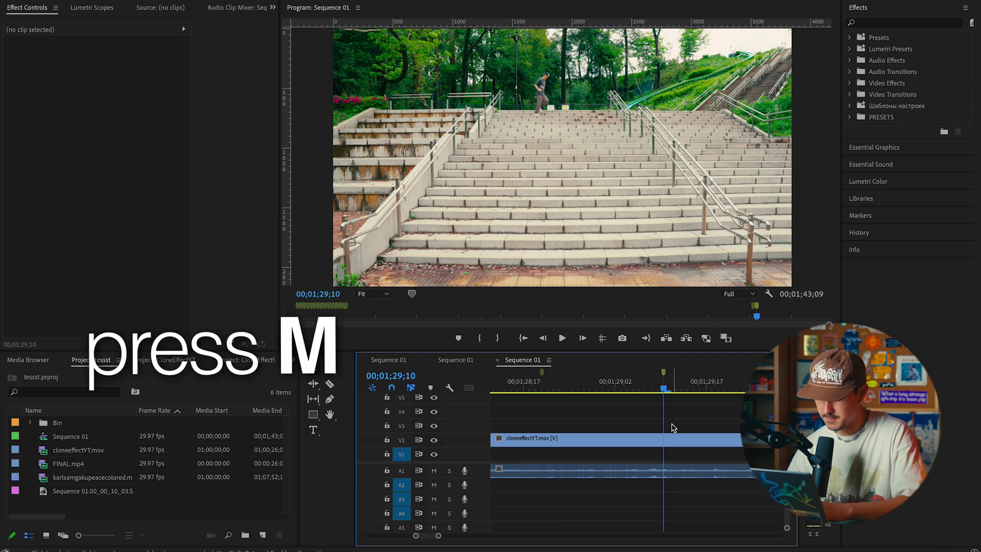
click(622, 338)
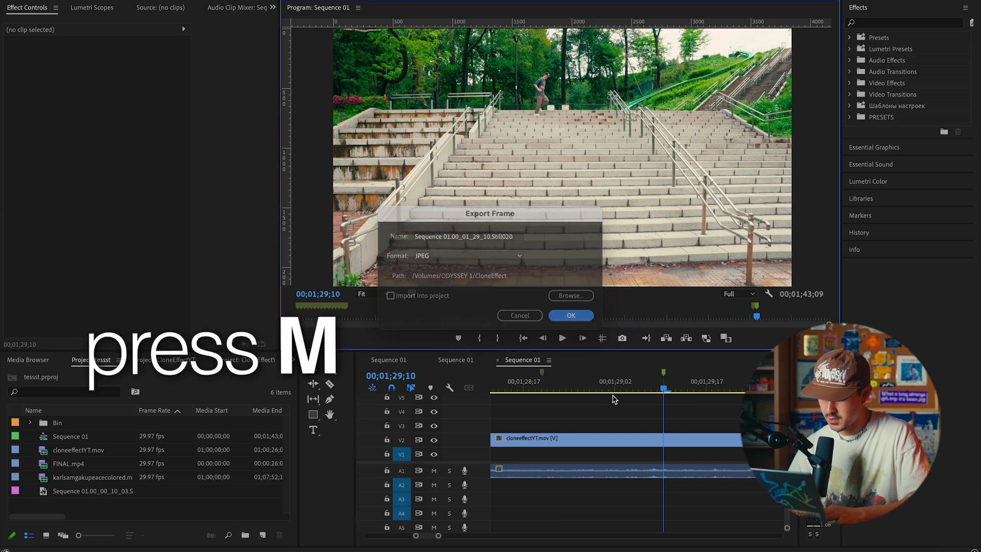
key(Return)
scroll(615, 399, down, 4)
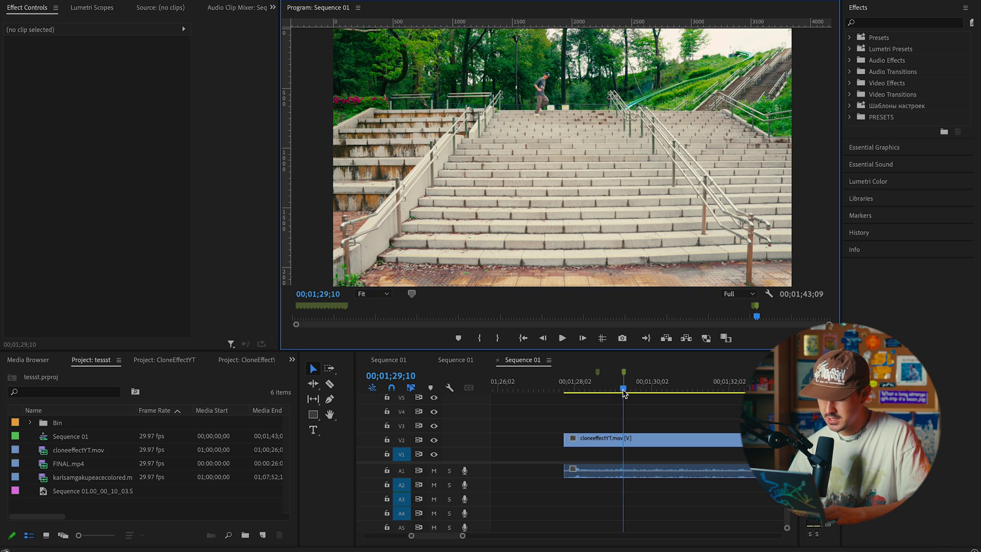
- Step to 00;01;30;00, add a marker and export that frame as a still
key(Right)
key(Right)
key(Right)
key(Right)
key(Right)
key(Right)
key(Right)
key(Right)
key(Right)
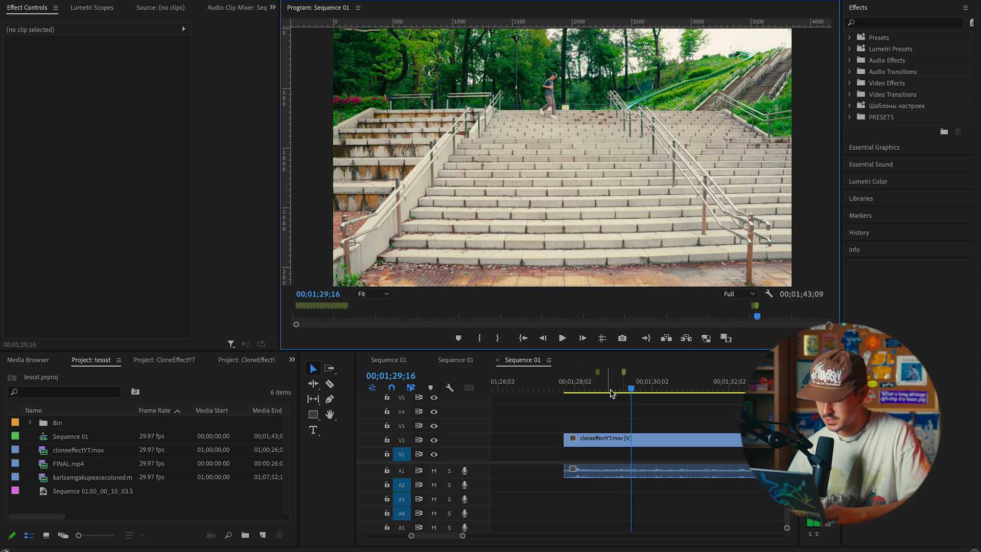
key(Right)
key(Right)
key(Right)
key(Right)
key(Right)
key(Right)
key(Right)
key(Right)
key(Right)
key(Right)
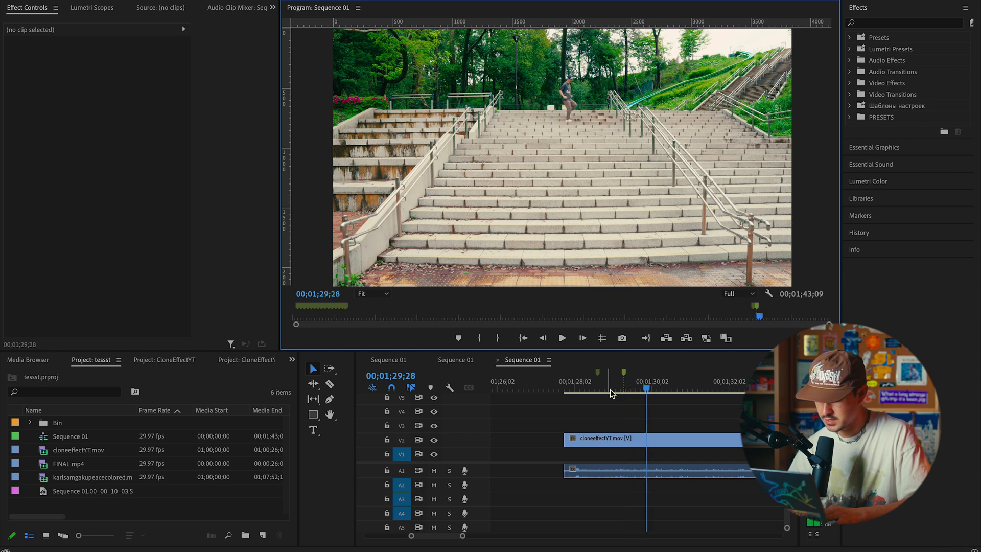
key(Right)
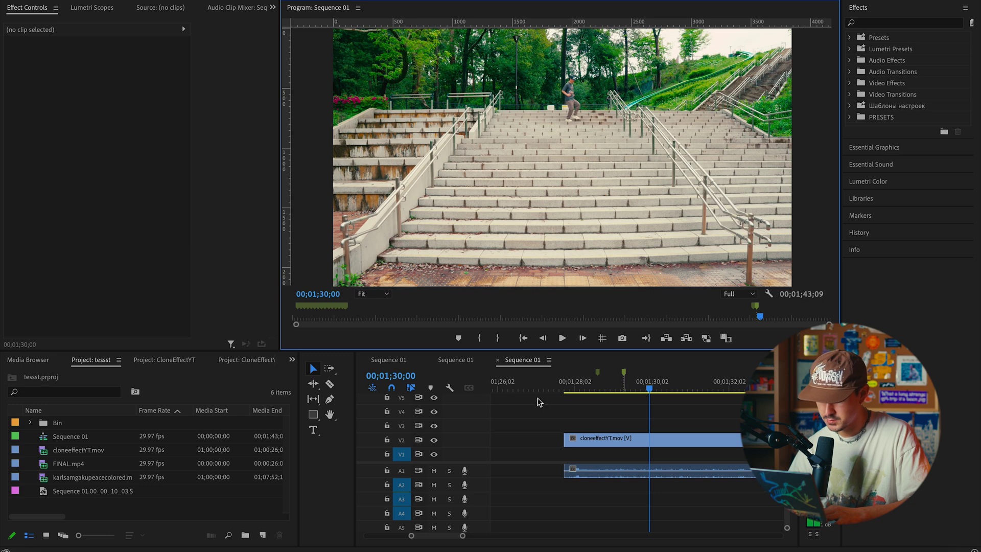
key(m)
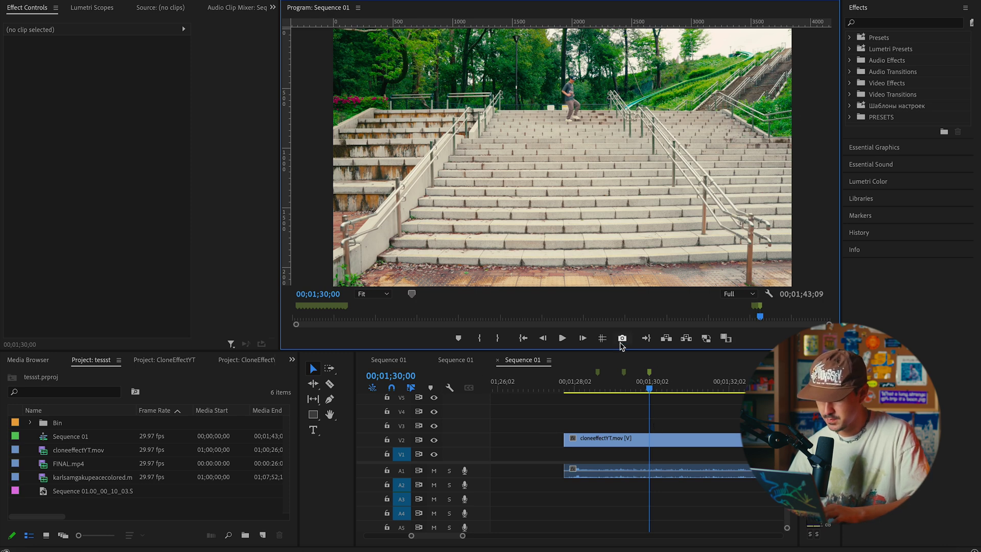
click(622, 338)
click(571, 314)
key(minus)
key(minus)
click(648, 387)
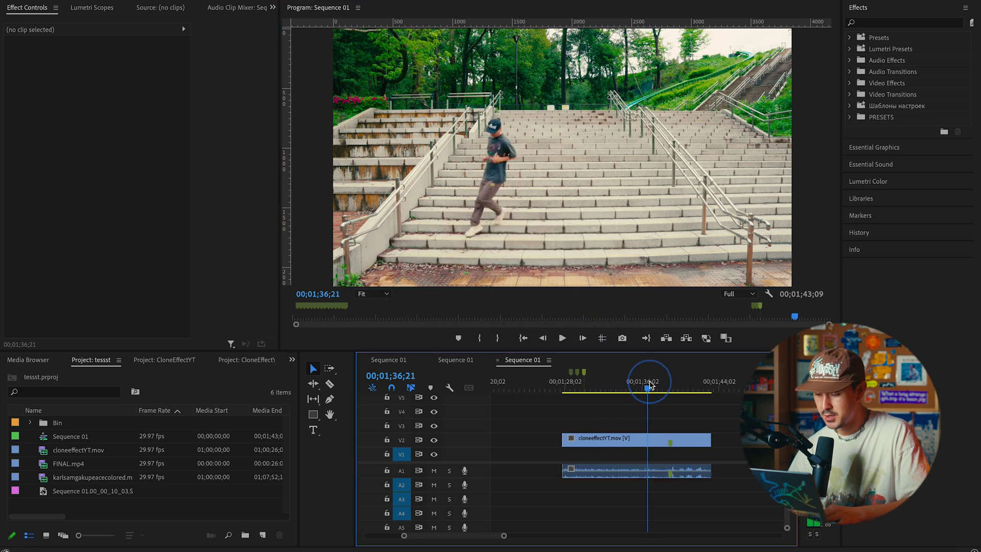
- Scrub through the later run down the stairs and play from 00;01;38;21
drag(650, 386, 585, 390)
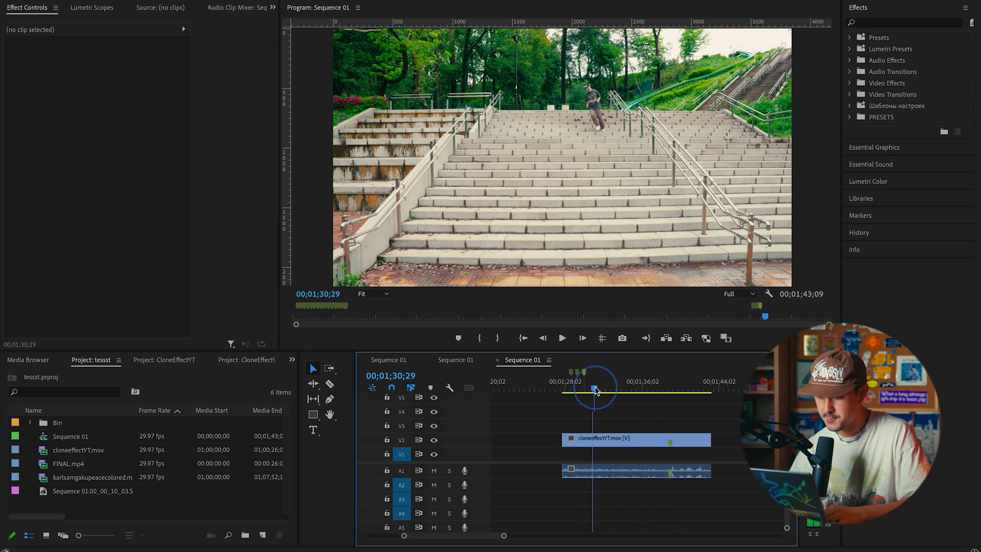
drag(595, 390, 671, 383)
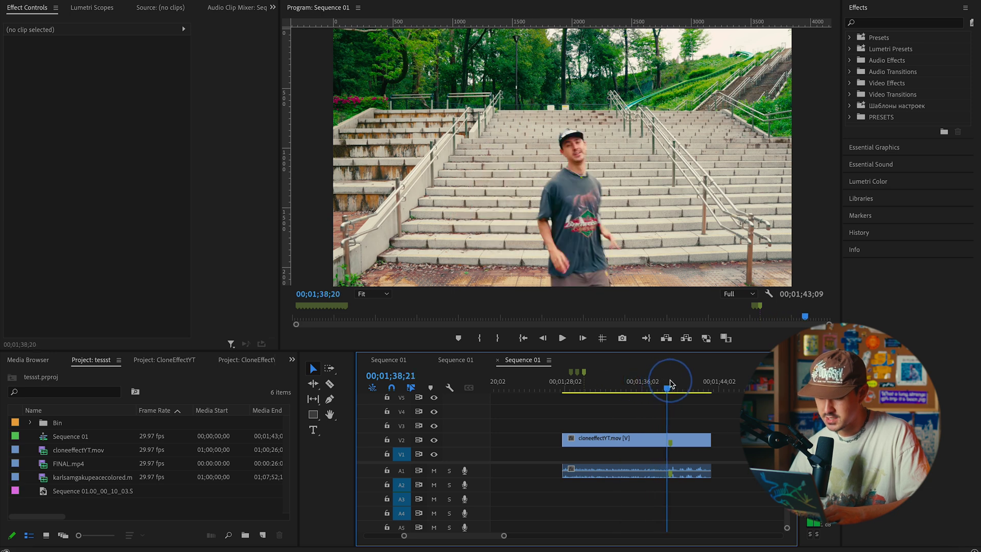
key(space)
- Scrub back from 00;00;11;09 and park the playhead at 00;00;03;19, adjusting timeline zoom
click(667, 389)
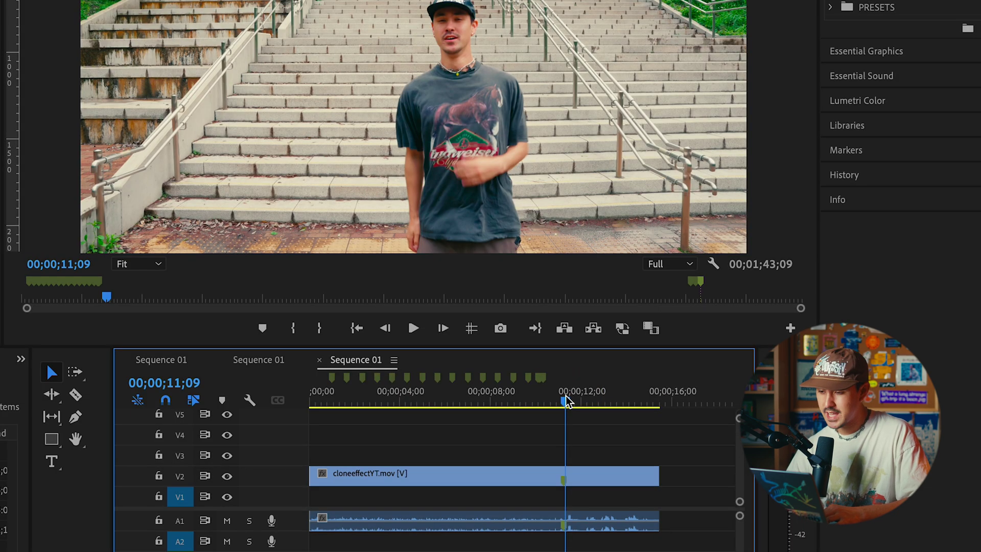
drag(566, 401, 515, 400)
key(minus)
key(minus)
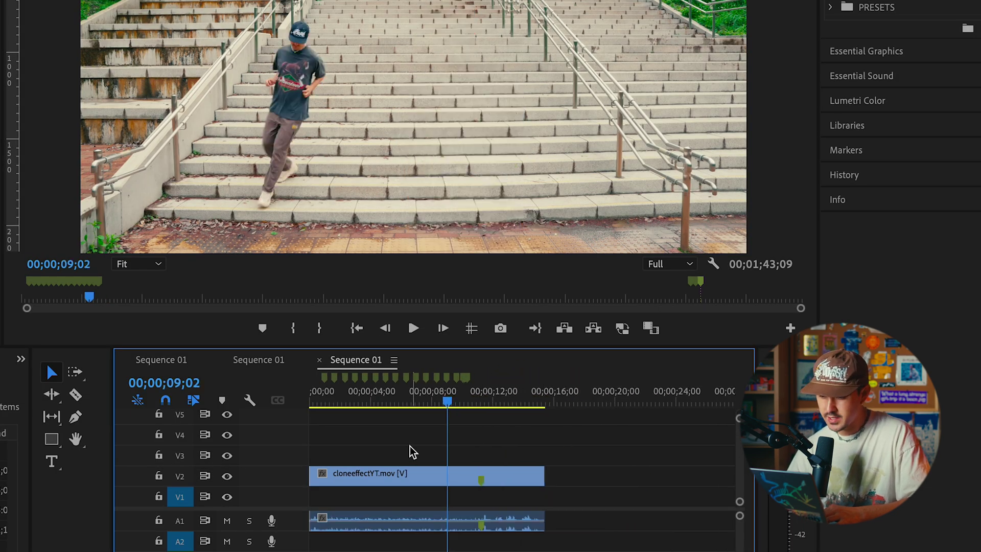
key(equal)
key(equal)
key(equal)
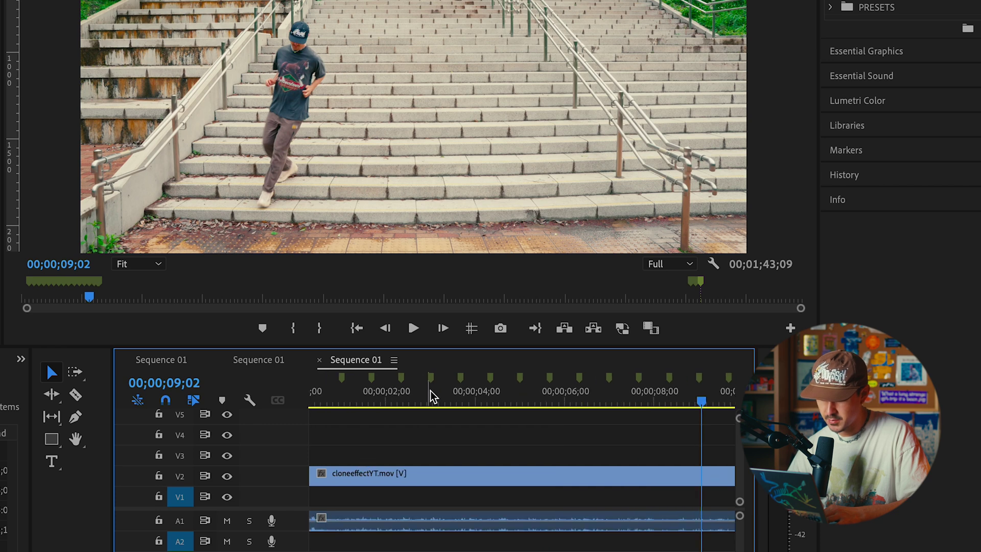
key(minus)
click(411, 400)
key(minus)
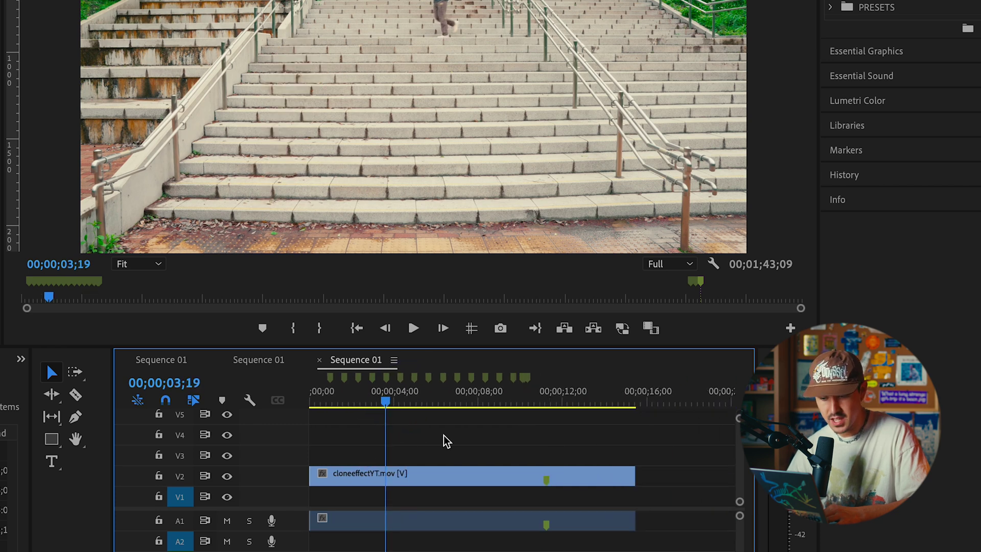
key(minus)
key(equal)
key(minus)
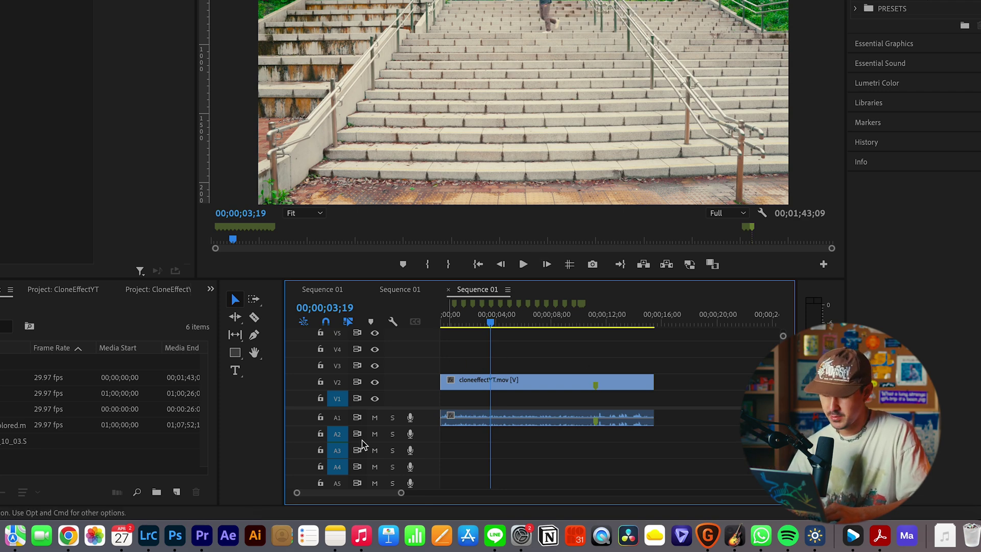
- Open Sequence 01.00_00_01_00.Still001.jpg in Photoshop by dragging it from Finder
click(176, 542)
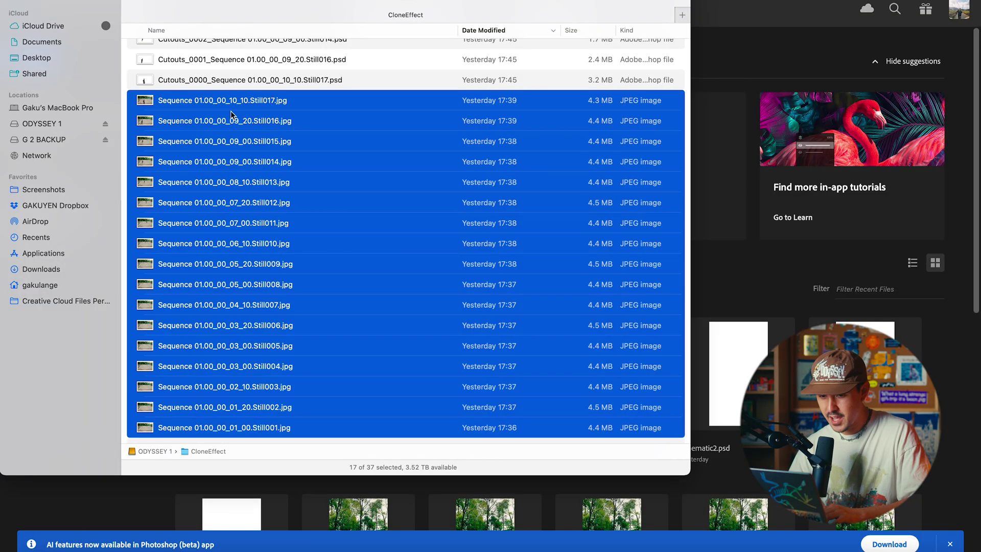
click(340, 323)
click(284, 428)
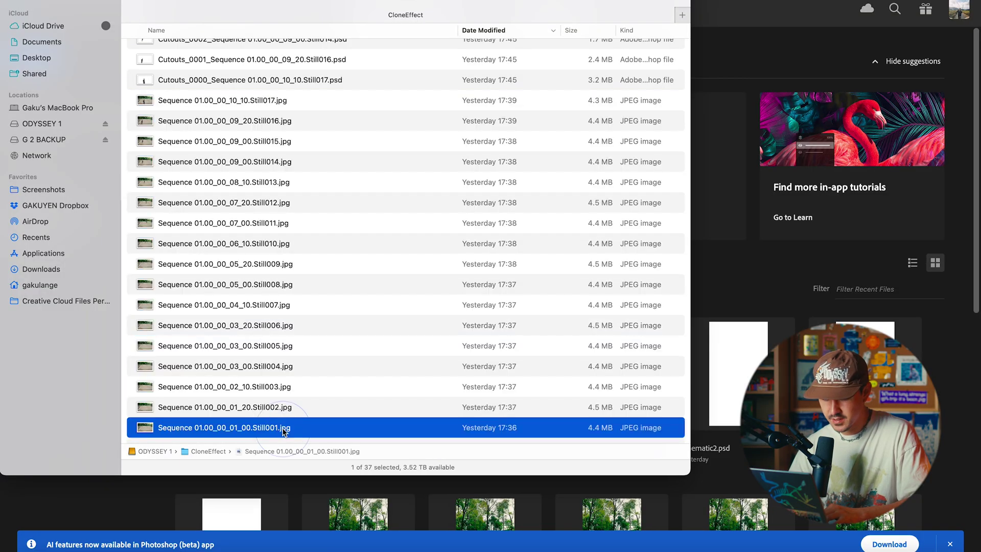
drag(194, 430, 283, 531)
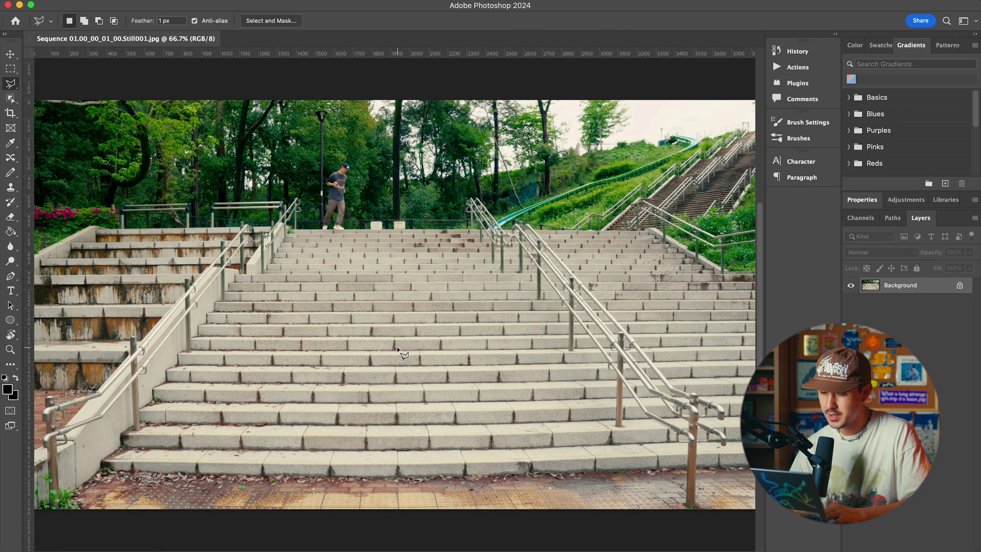
- Select stills Still002 through Still017 in the CloneEffect folder
key(super+Tab)
click(282, 432)
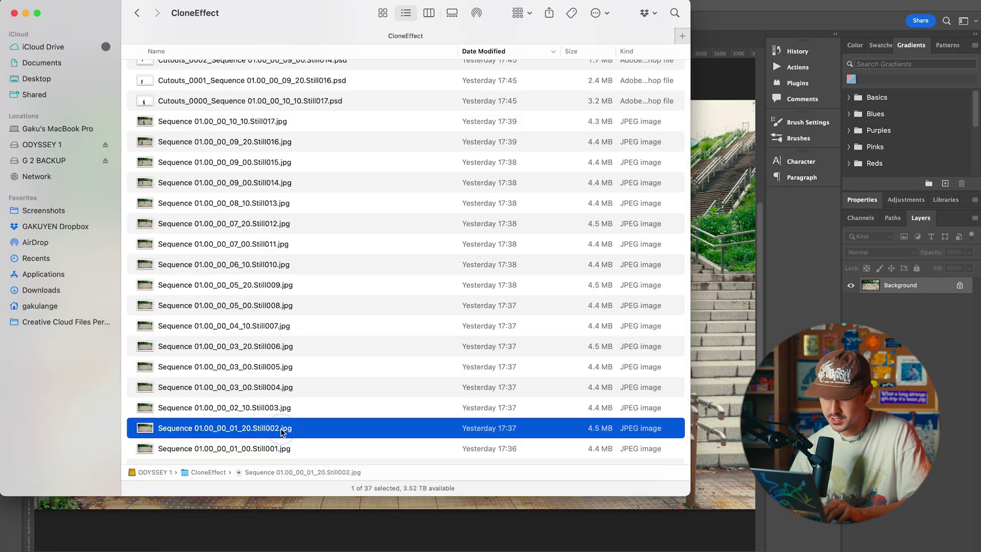
shift+click(258, 128)
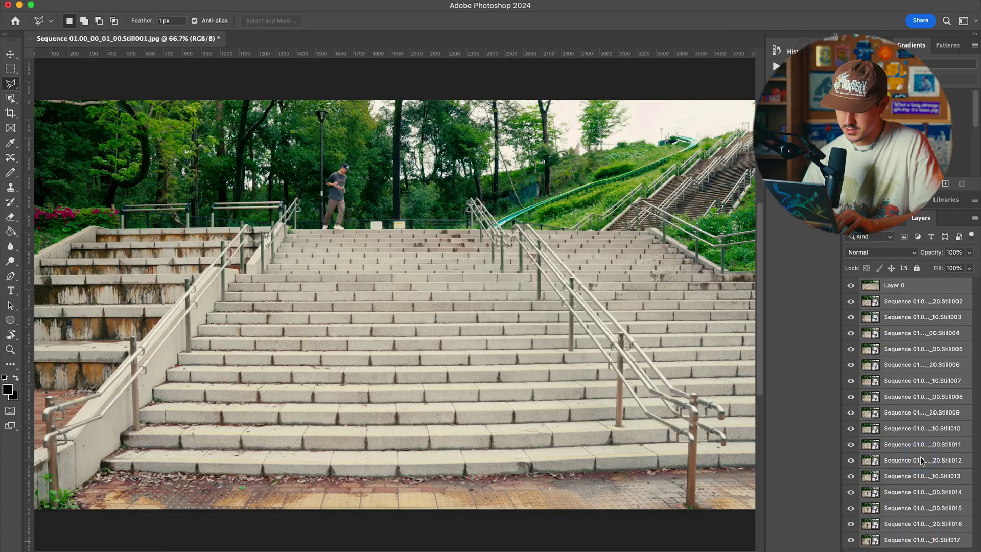
- Rasterize all the placed still layers
right_click(921, 460)
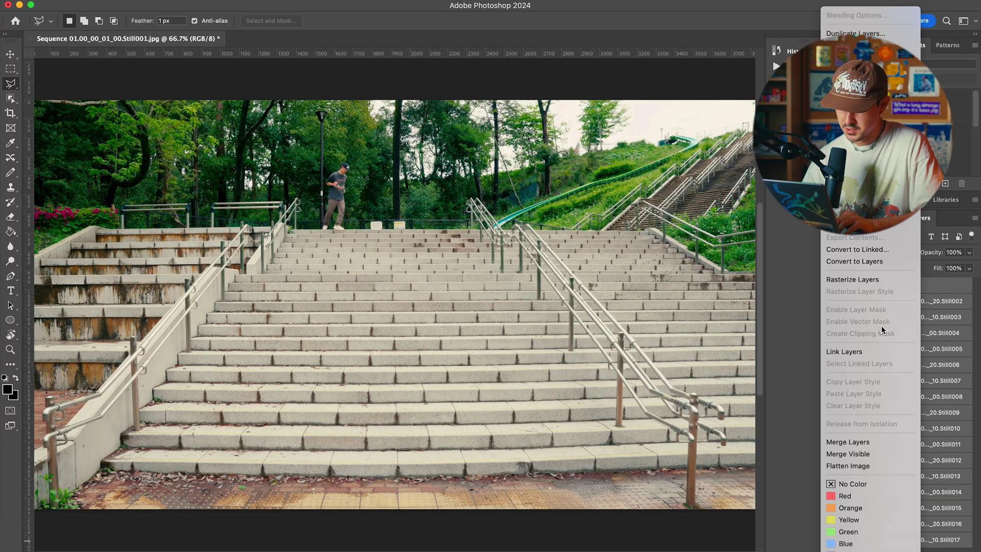
click(874, 281)
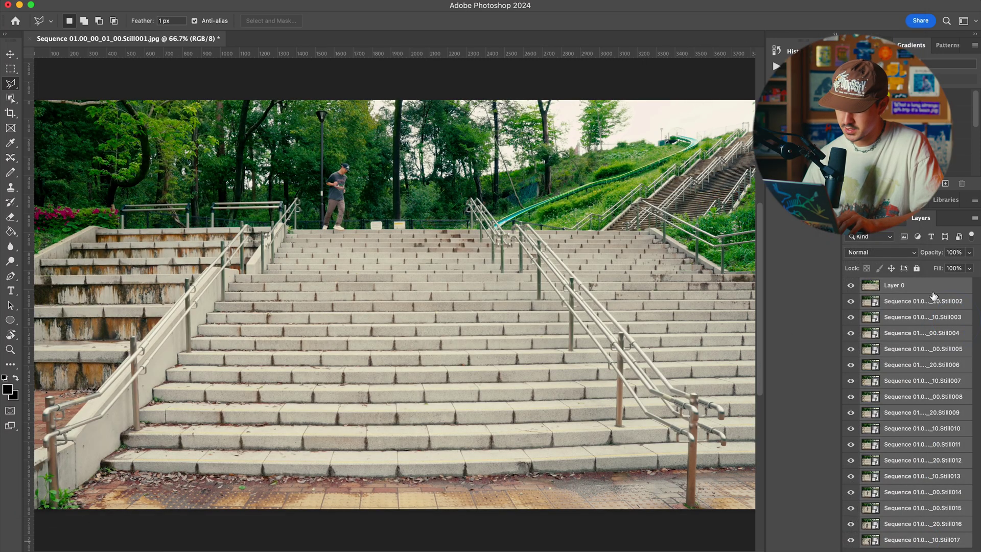
right_click(905, 426)
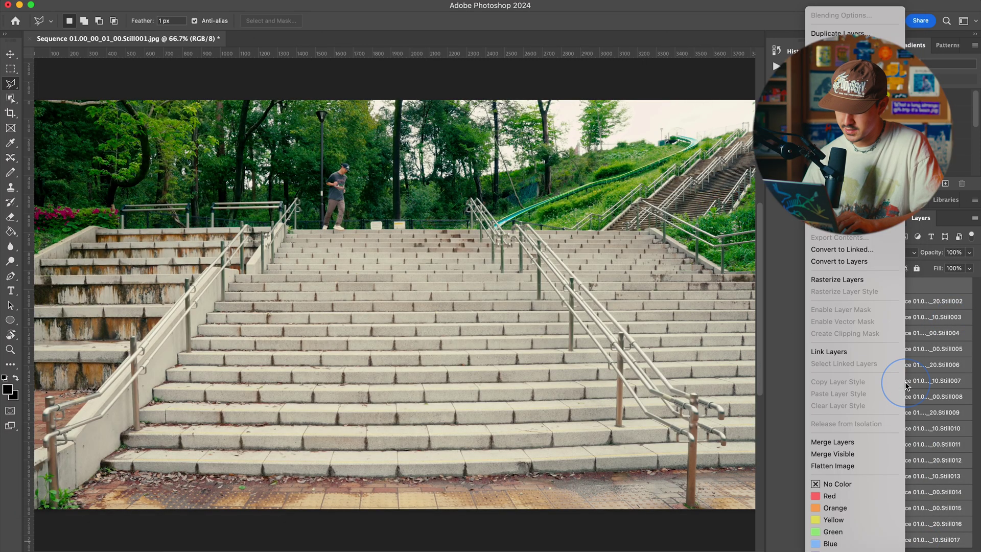
click(865, 281)
- Cut the skater out of Layer 0 with Object Selection, inverting and deleting the background
click(10, 98)
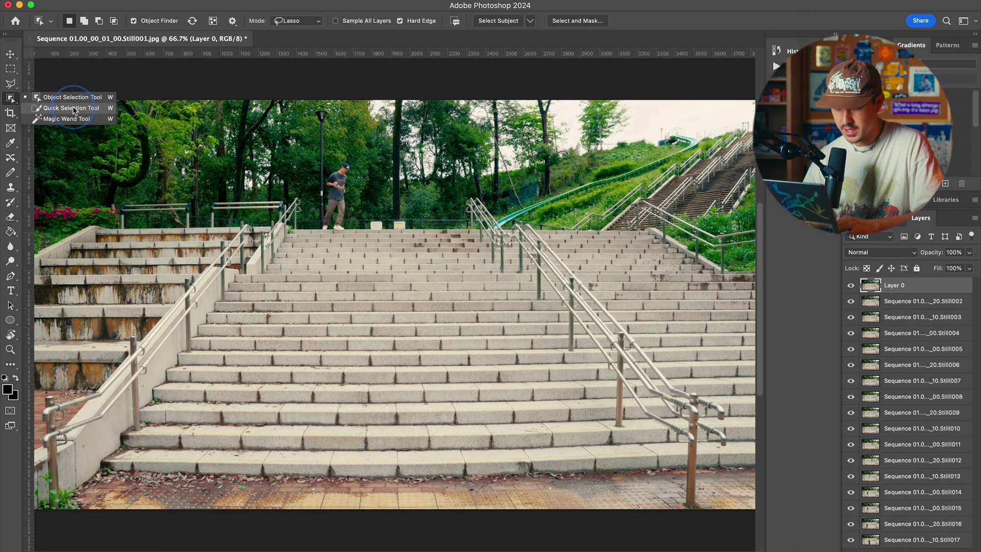
click(72, 97)
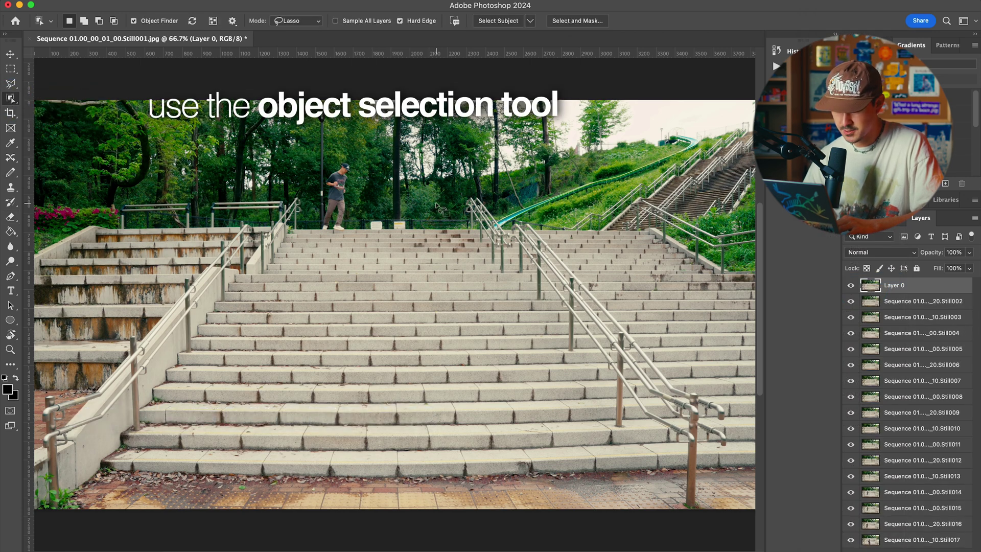
click(335, 189)
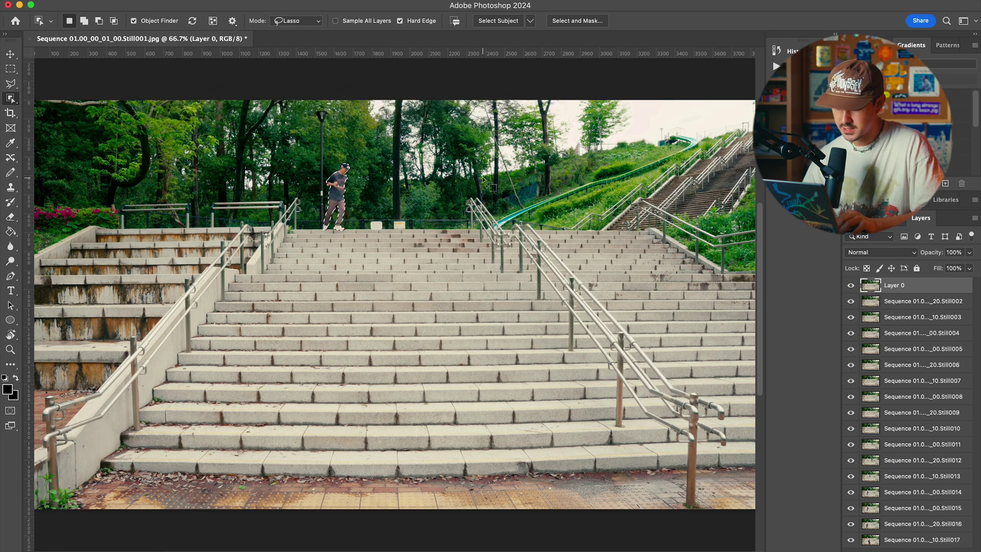
key(super+shift+i)
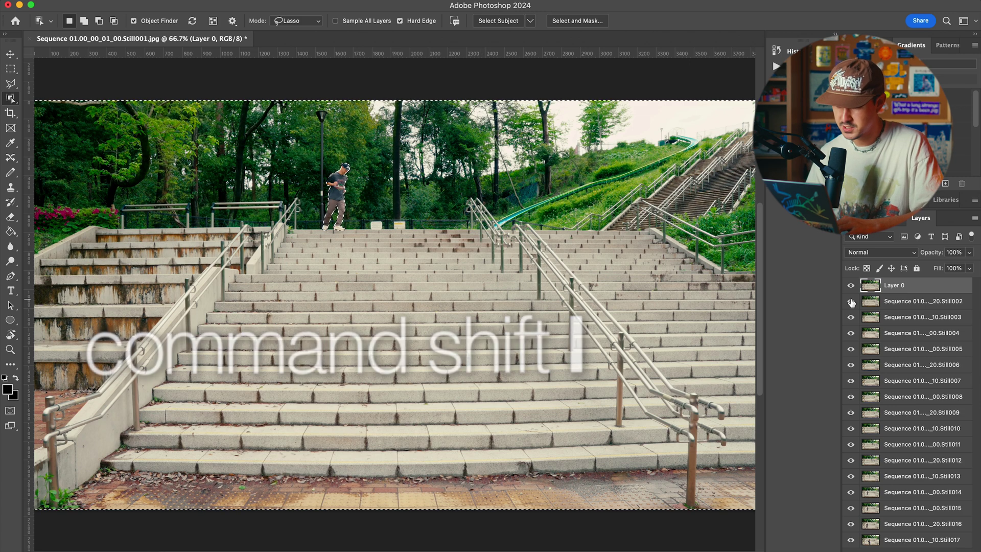
key(Delete)
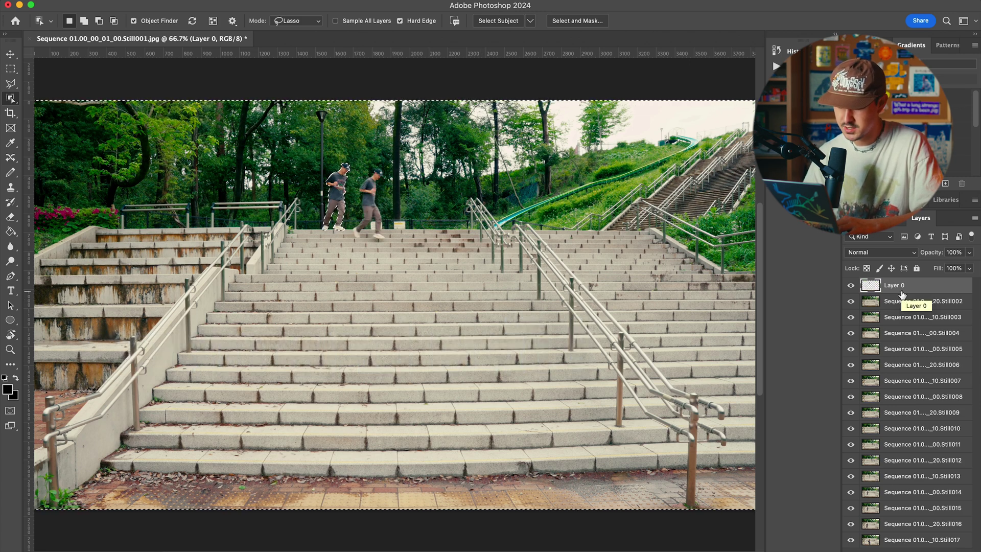
key(super+d)
click(907, 303)
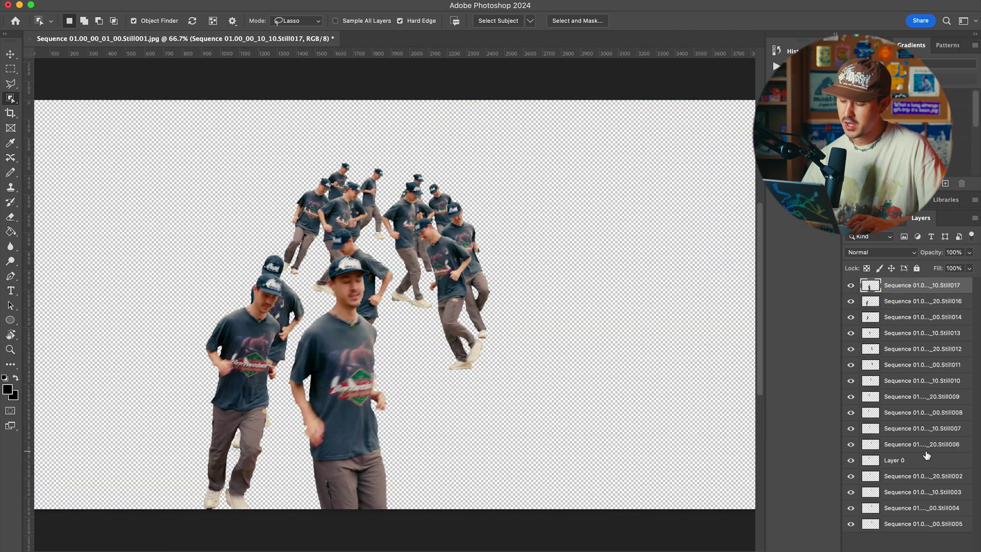
- Open File > Export > Layers to Files for the cutout layers, then cancel it
shift+click(933, 522)
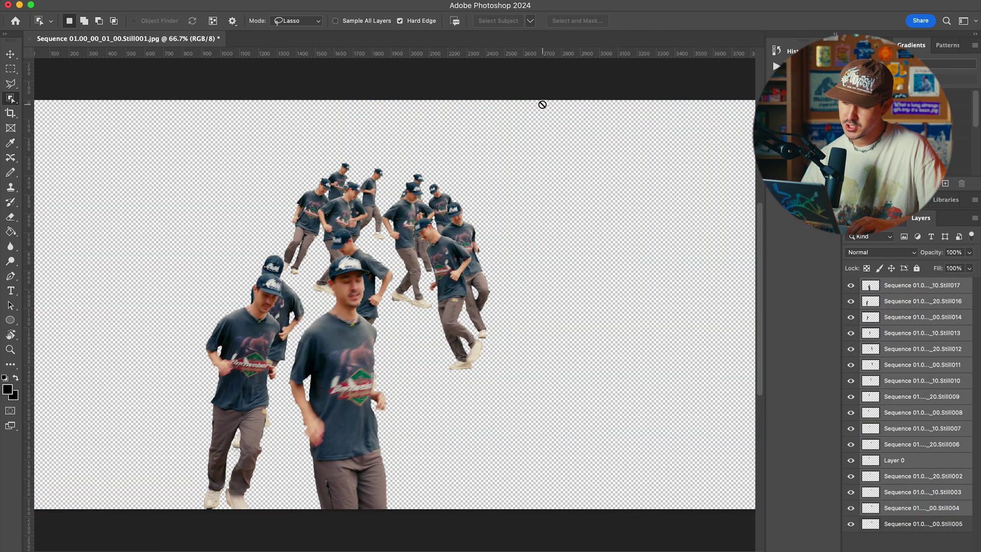
click(926, 286)
click(136, 0)
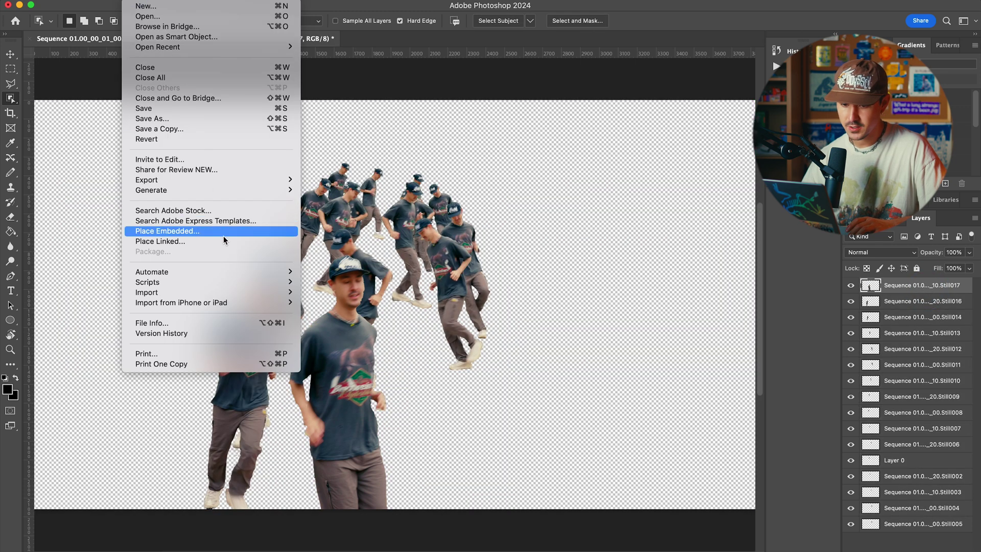
mouse_move(282, 180)
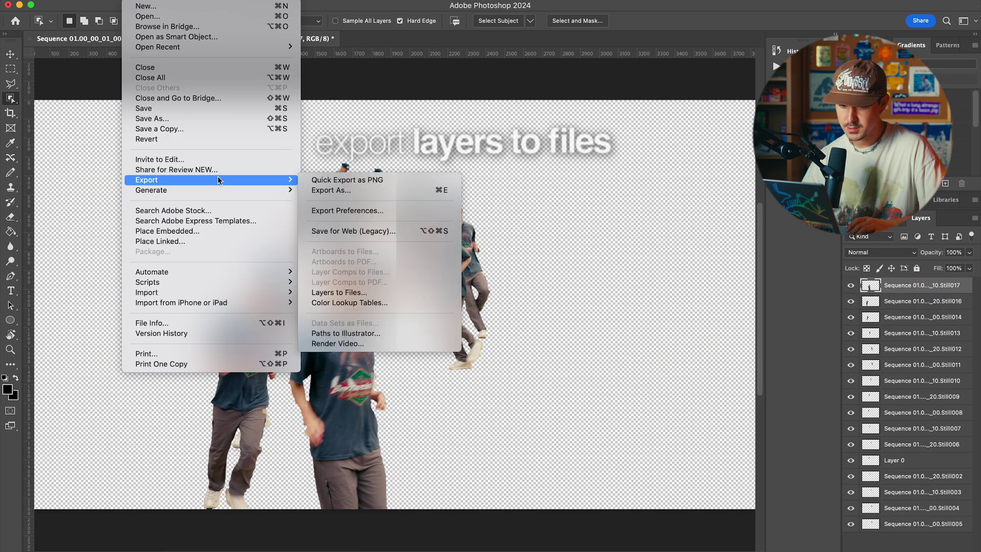
click(365, 292)
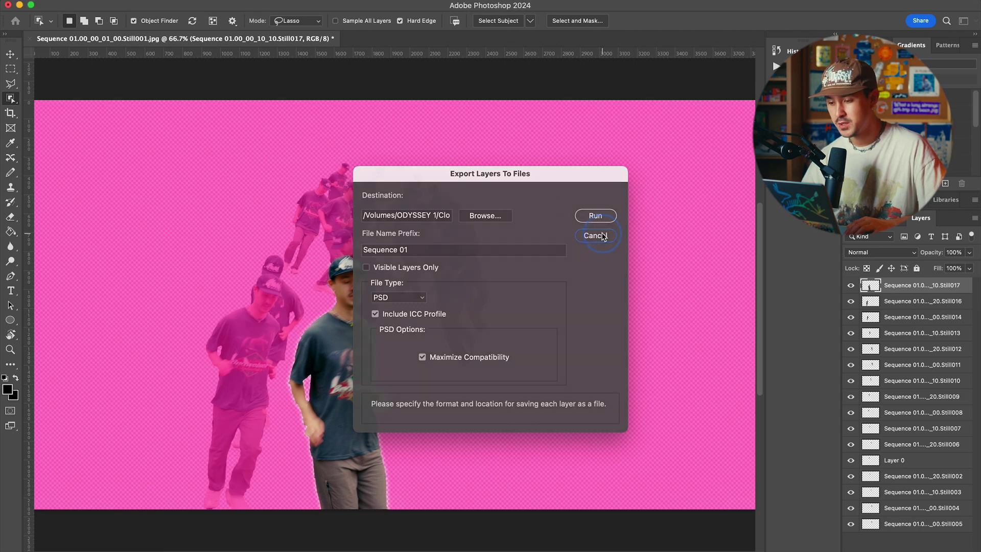
click(595, 235)
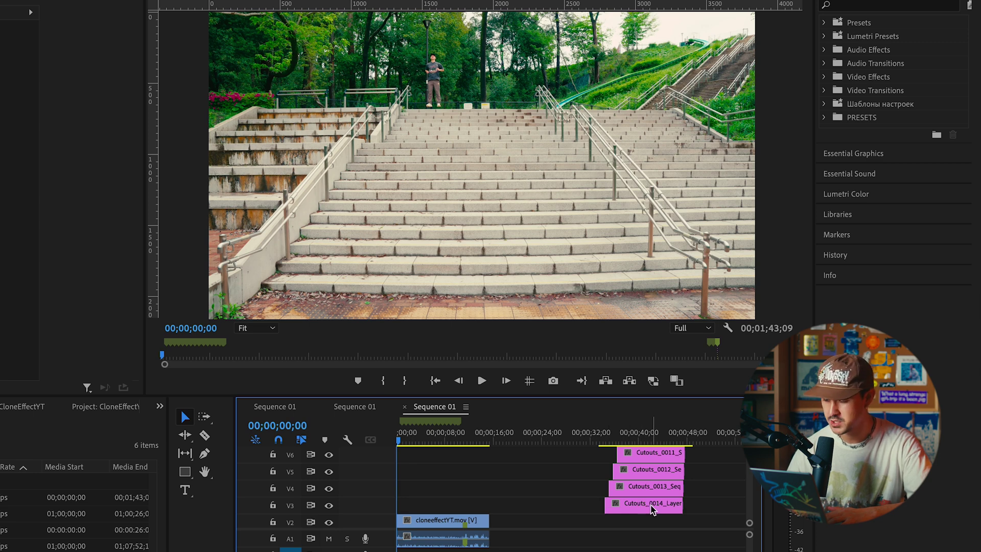
- Move Cutouts_0014_Layer to the sequence start on V3 and play back to check the clones
drag(666, 508, 456, 509)
key(=)
key(space)
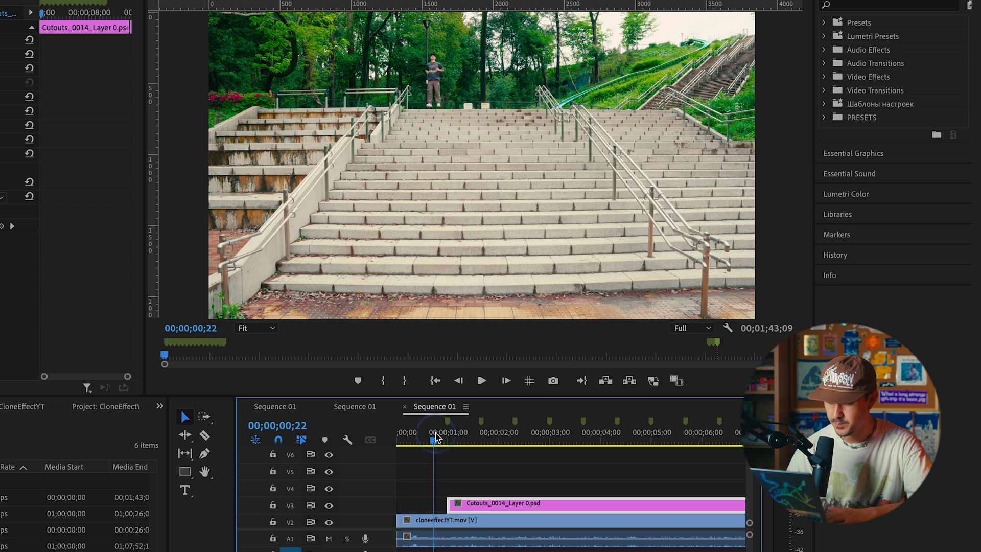
click(448, 433)
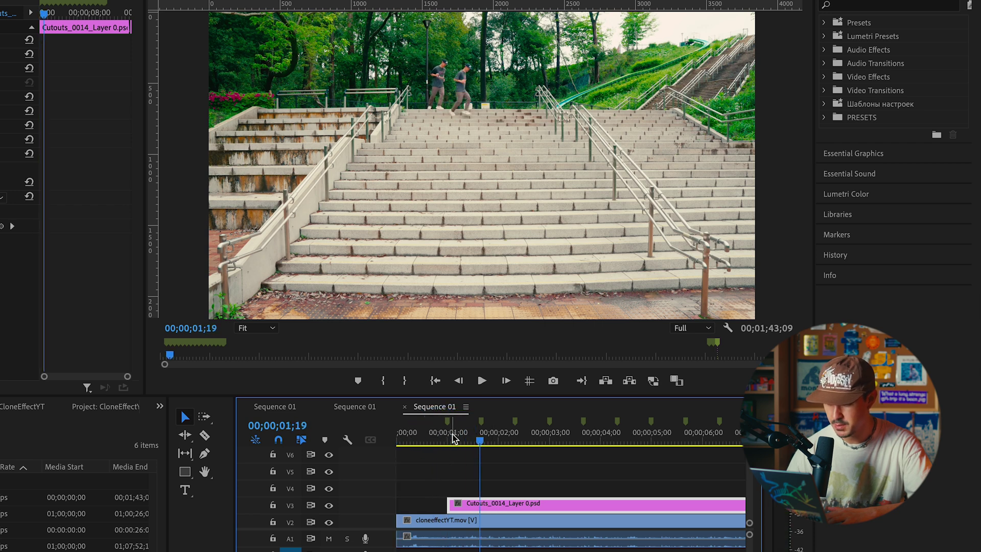
key(=)
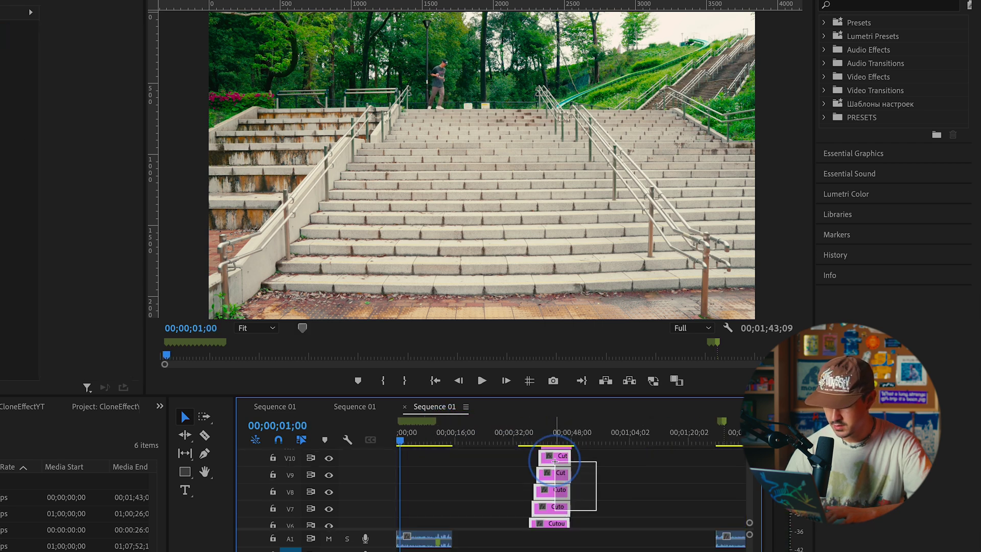
scroll(598, 506, up, 4)
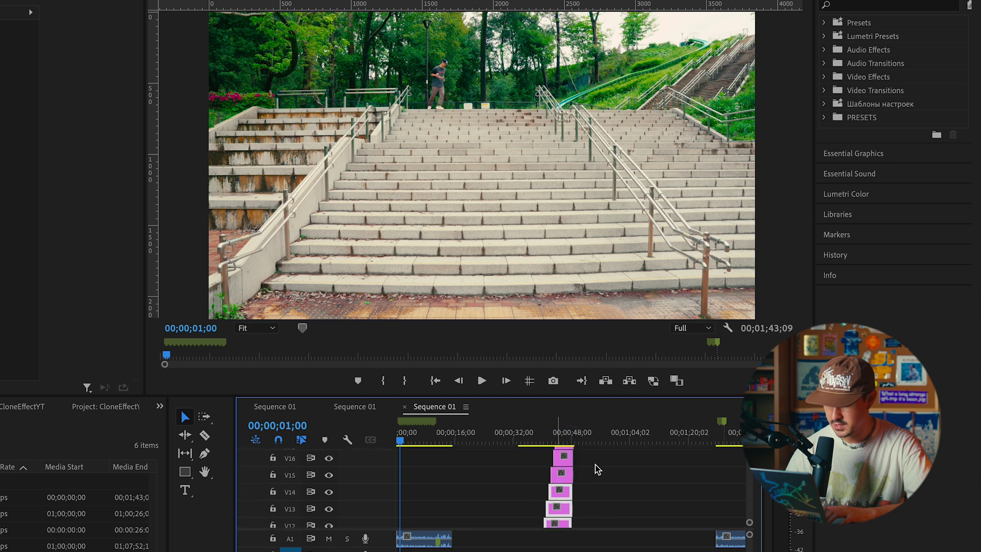
drag(595, 503, 567, 483)
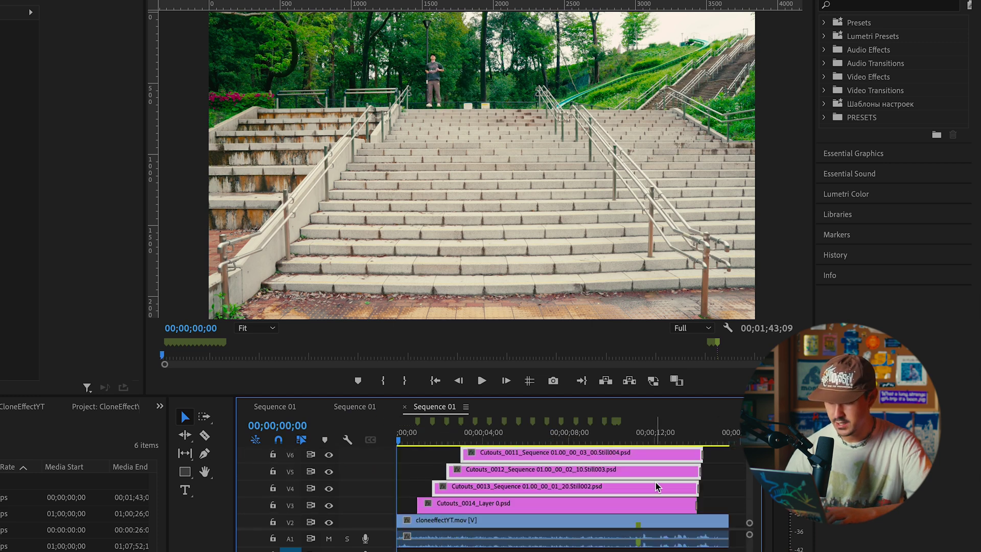
key(=)
key(space)
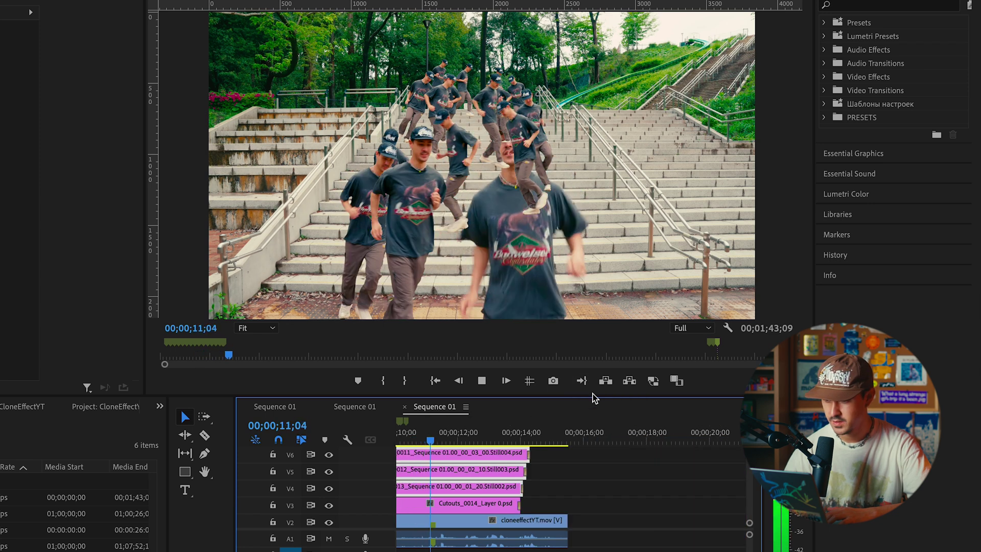
key(space)
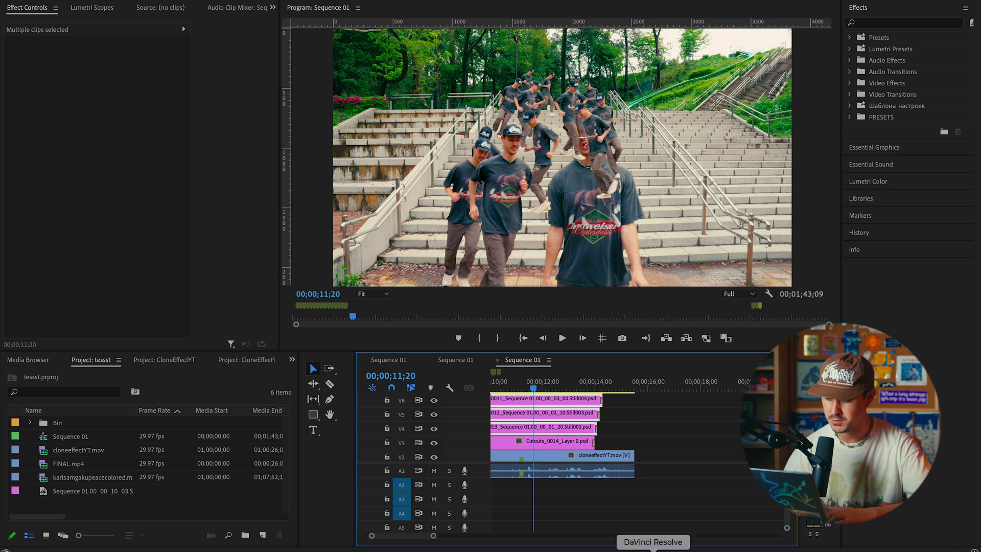
click(653, 550)
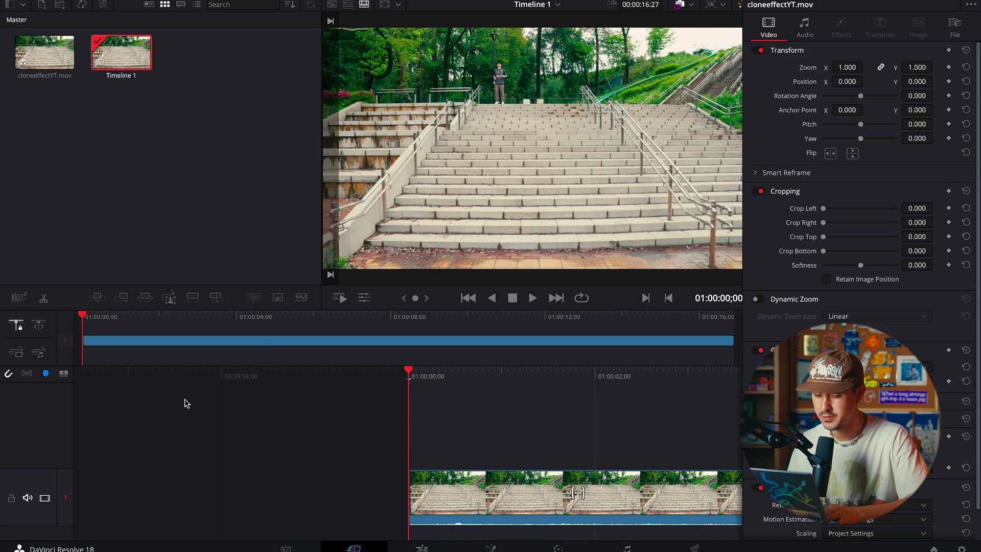
- On the Fusion page, search 'magic' and drop MagicMask1 onto the MediaIn1–MediaOut1 link
click(492, 548)
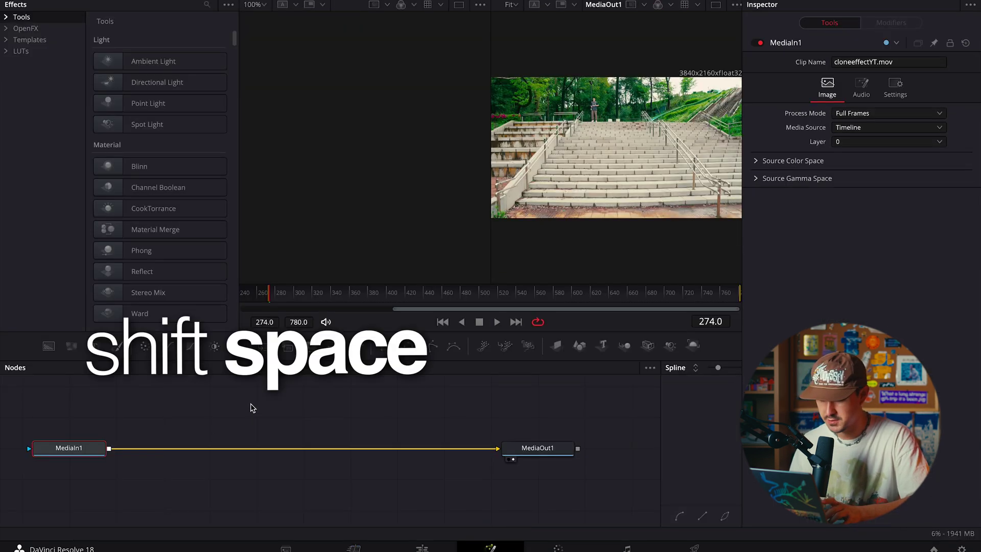
key(shift+space)
text(magic)
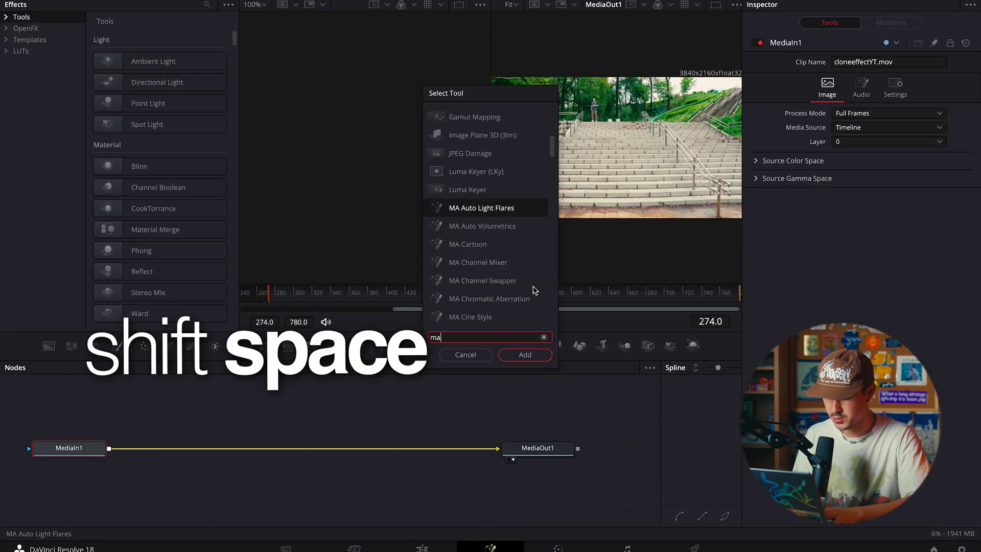
click(291, 448)
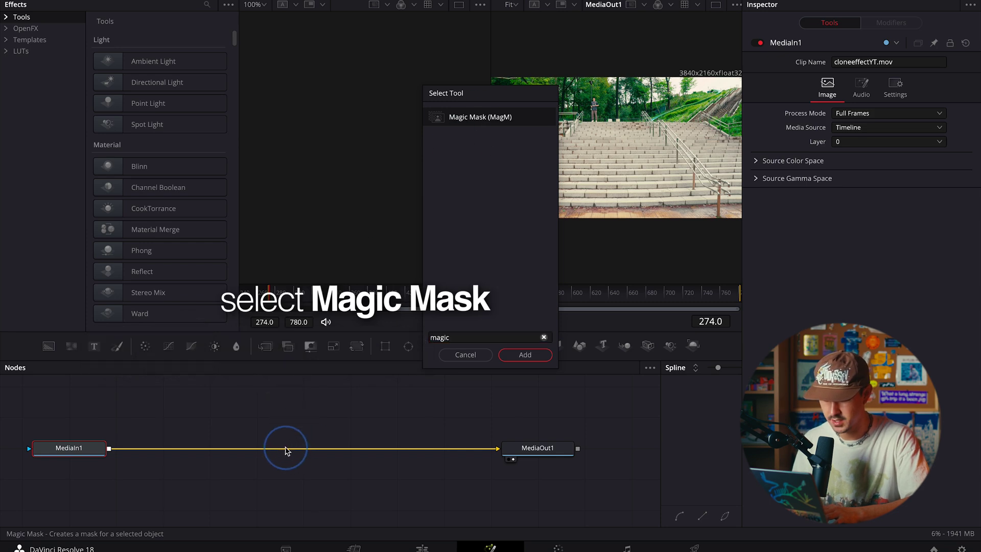
click(525, 355)
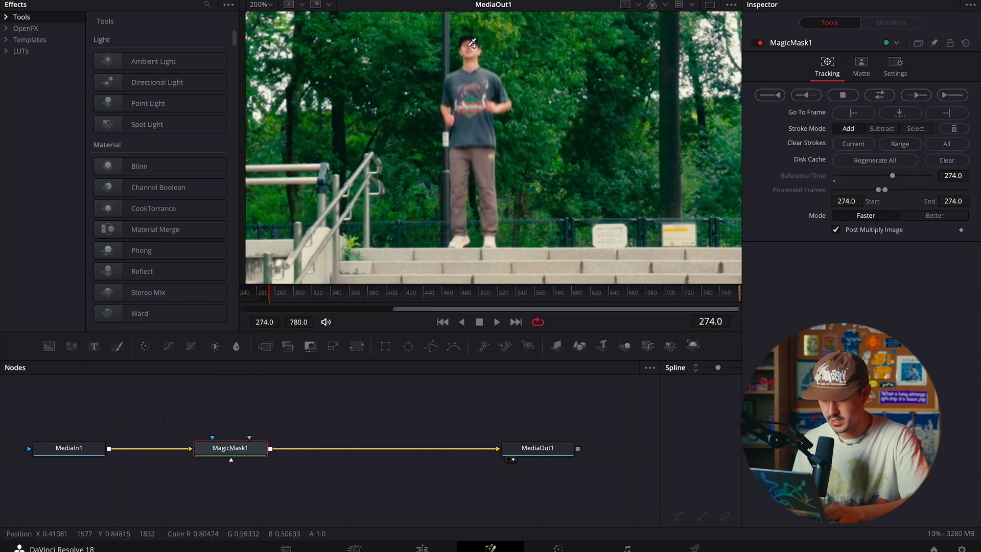
- Stroke over the person to include, and subtract the lamp post and gap beside the right leg
mouse_move(471, 41)
mouse_down()
mouse_move(504, 97)
mouse_move(488, 114)
mouse_move(495, 196)
mouse_move(450, 112)
mouse_move(469, 43)
mouse_up()
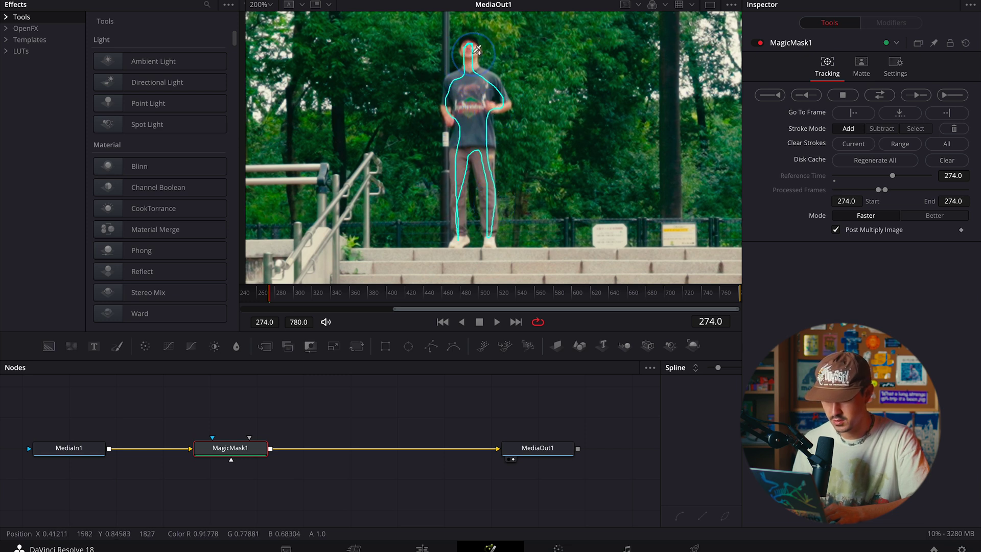
scroll(452, 91, up, 5)
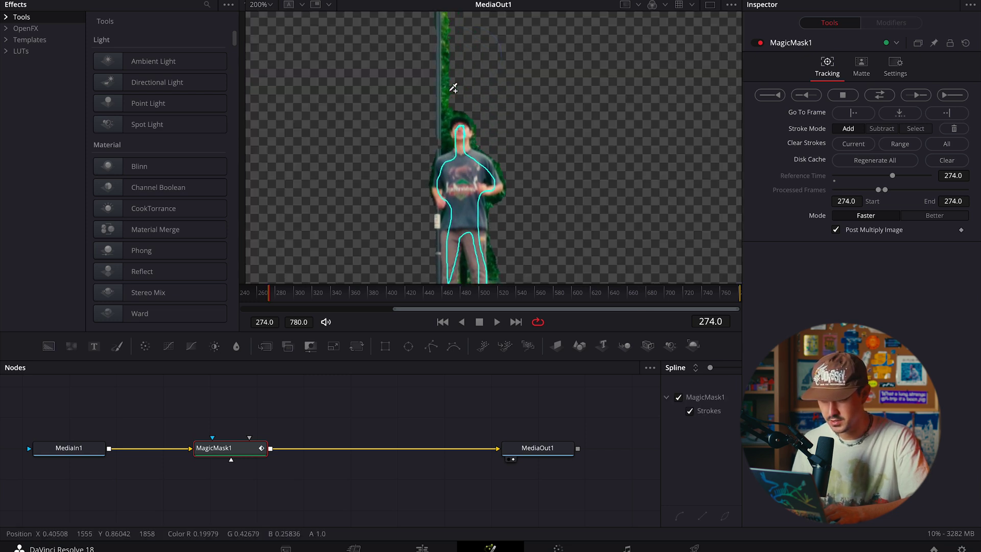
scroll(453, 88, down, 1)
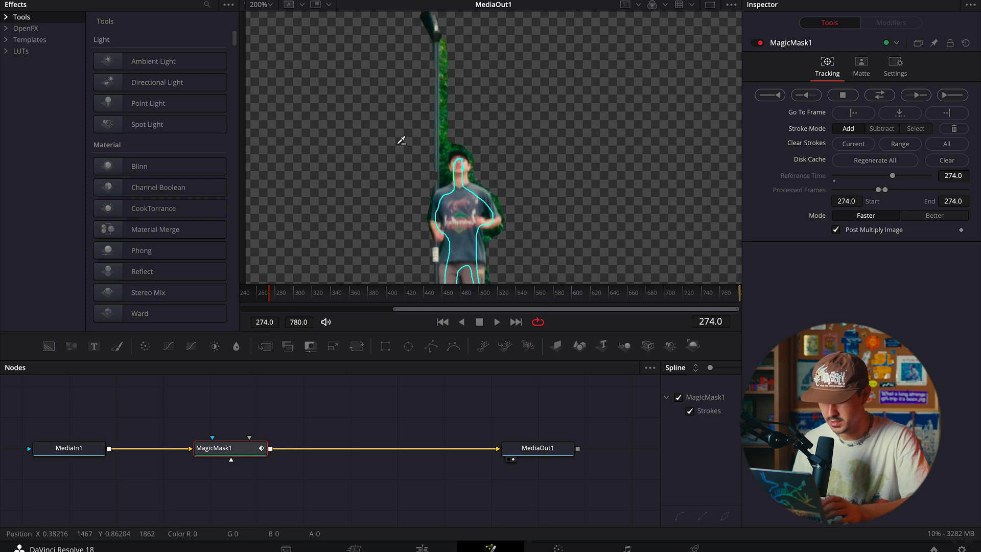
mouse_move(424, 19)
mouse_down()
mouse_move(442, 64)
mouse_move(437, 150)
mouse_up()
scroll(483, 199, down, 5)
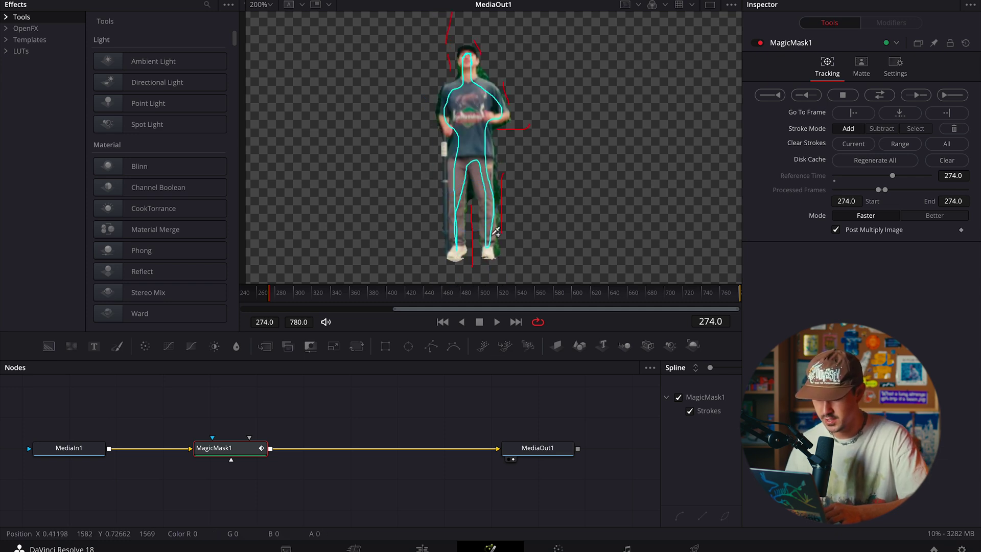
drag(498, 245, 499, 255)
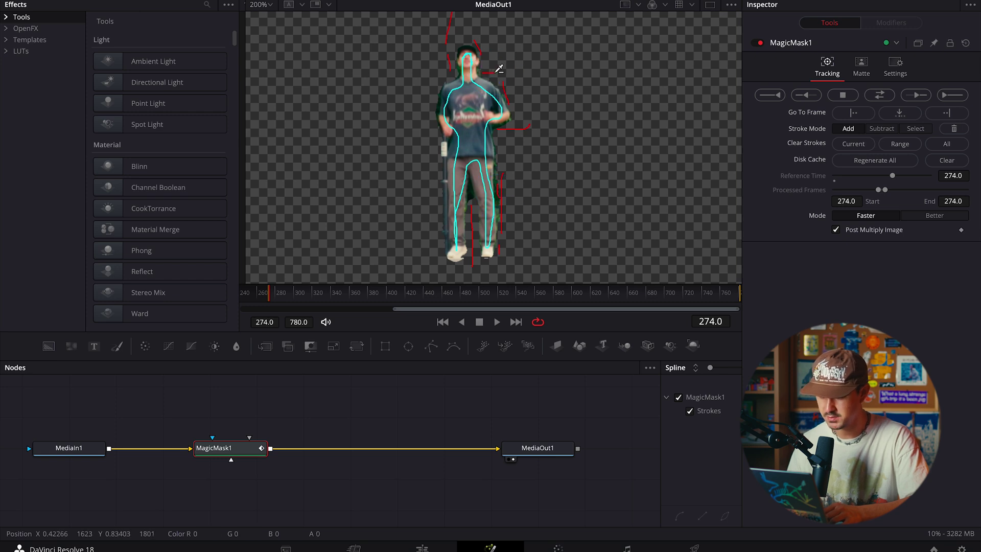
- Set the mask mode to Better with Refine Range 10 and track it forward
click(934, 218)
drag(862, 229, 843, 230)
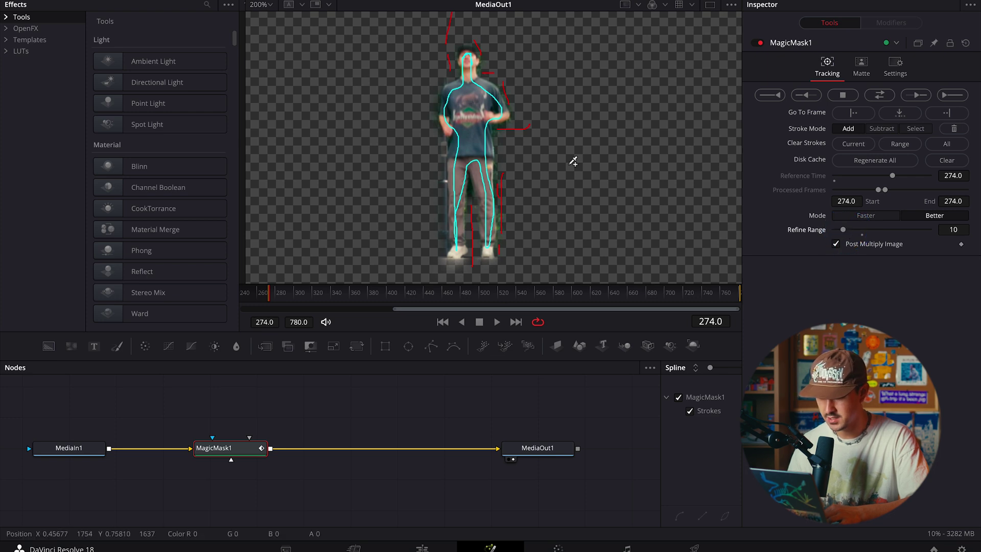
click(956, 96)
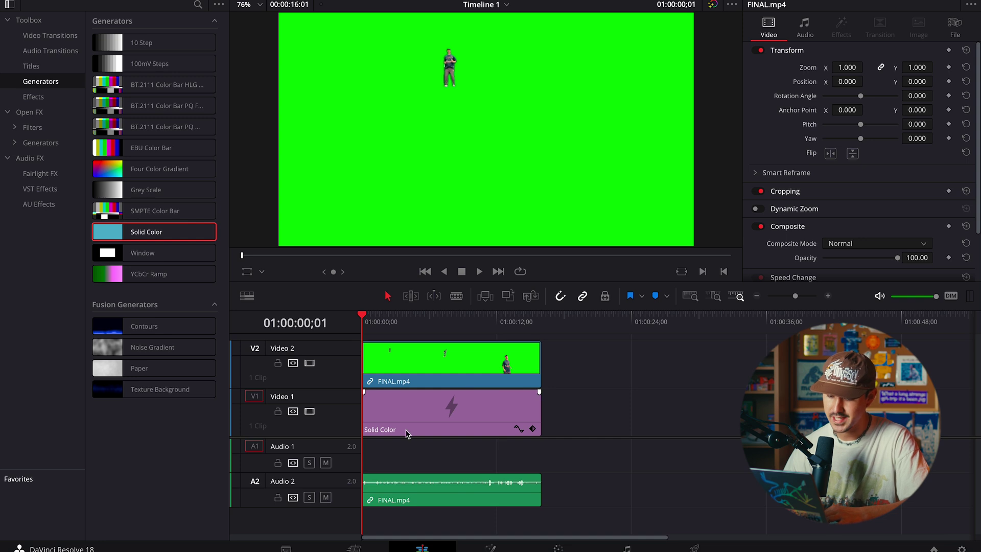
click(395, 415)
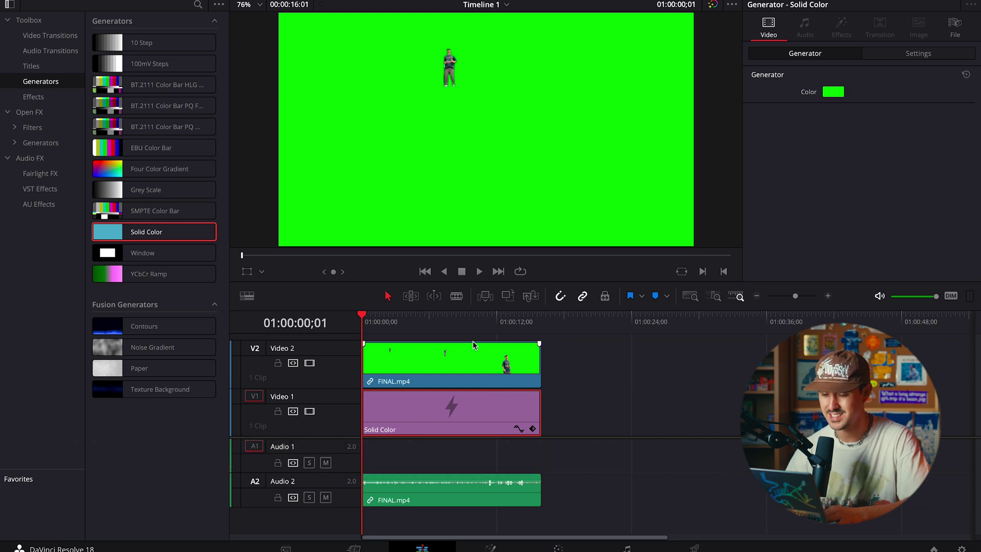
drag(491, 326, 521, 322)
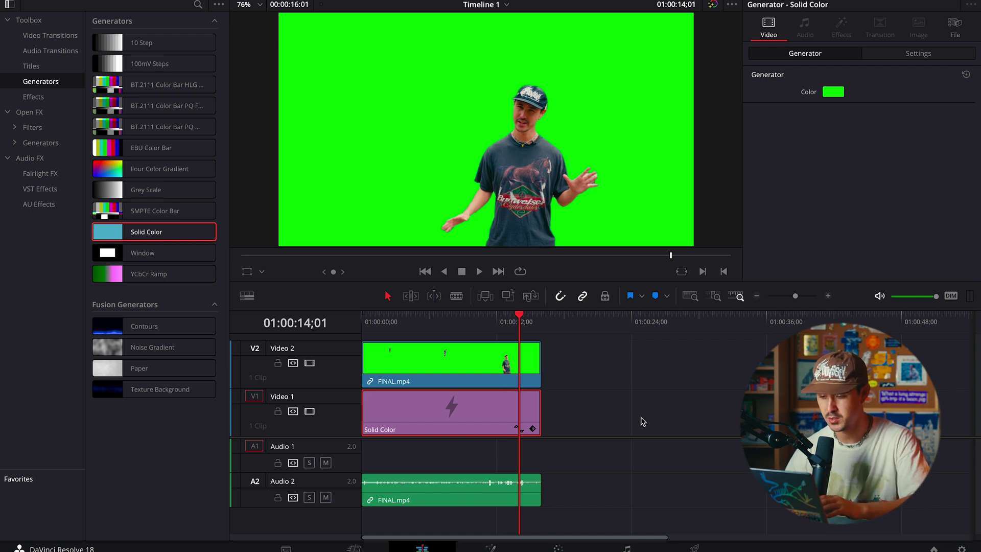
drag(412, 319, 520, 319)
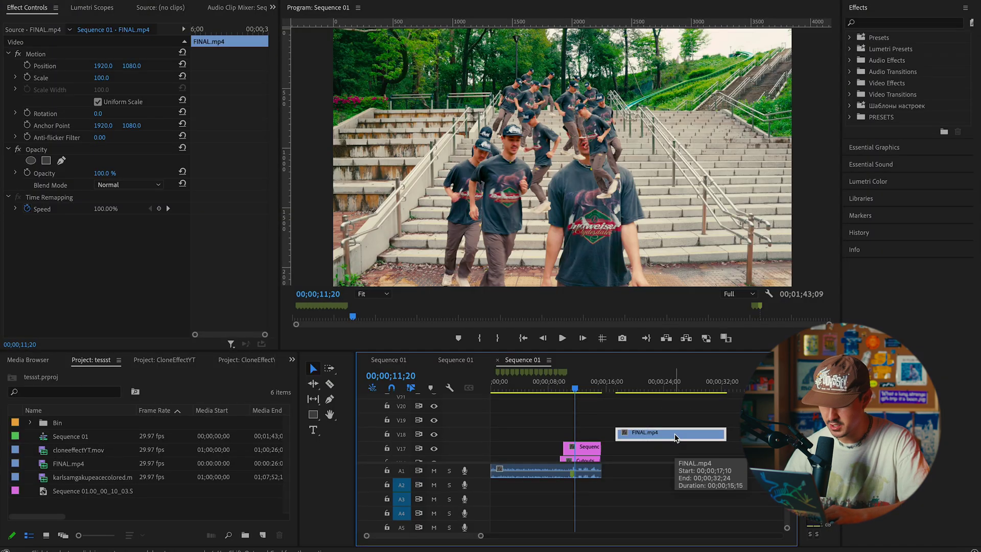
- Move FINAL.mp4 on V18 to 00;00;00;00 and return the playhead to the start
drag(674, 438, 512, 433)
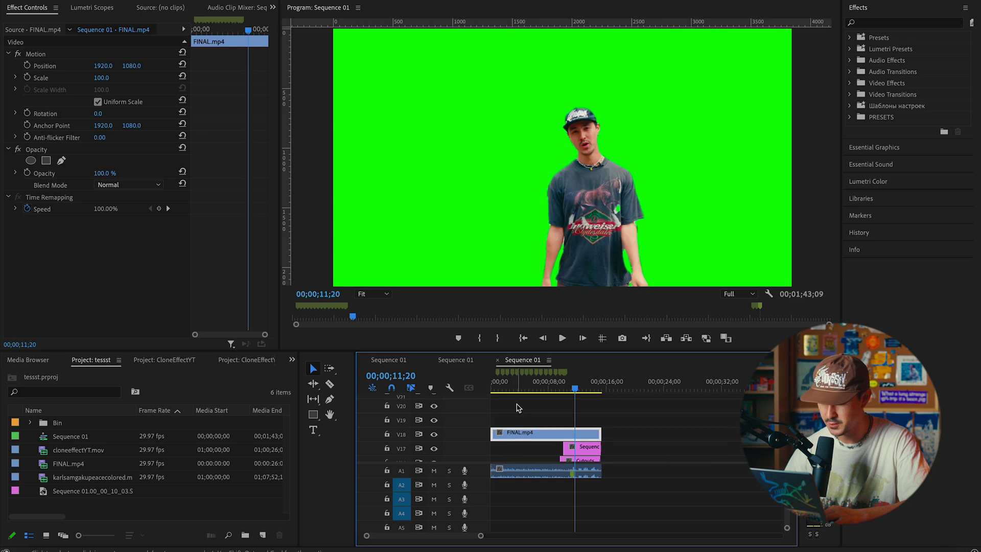
key(equal)
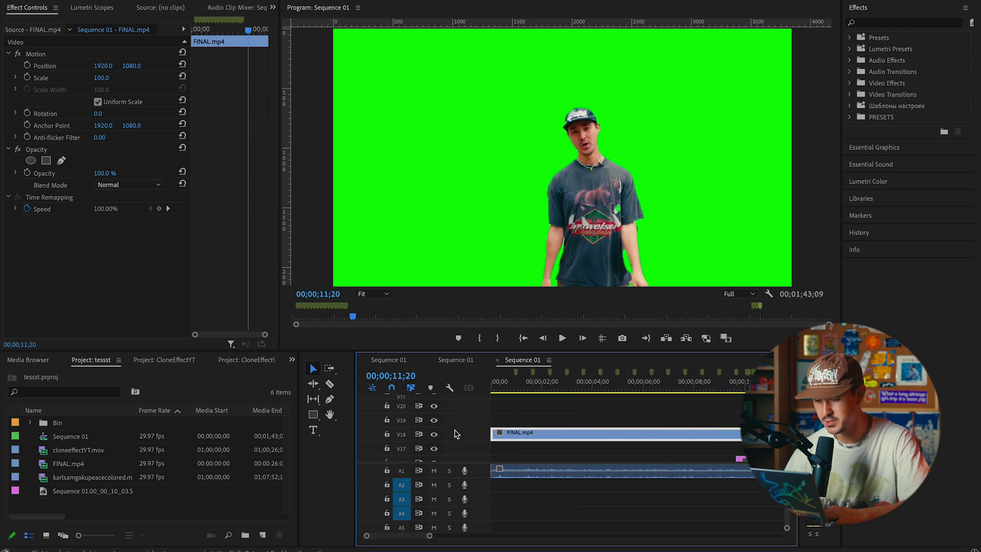
key(Home)
key(minus)
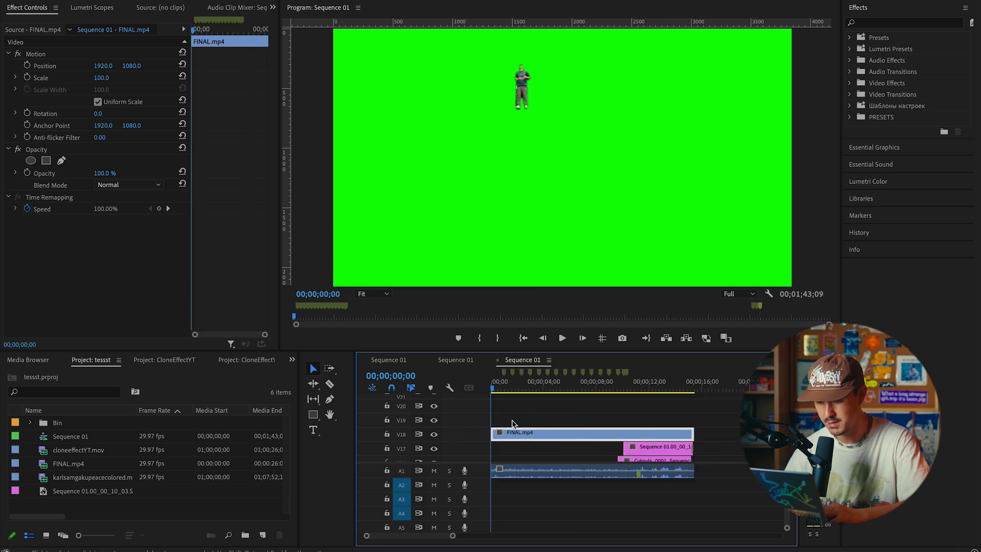
- Toggle V18's track output on and off to compare the green-screen clip with the stairs
click(435, 435)
click(435, 435)
click(435, 435)
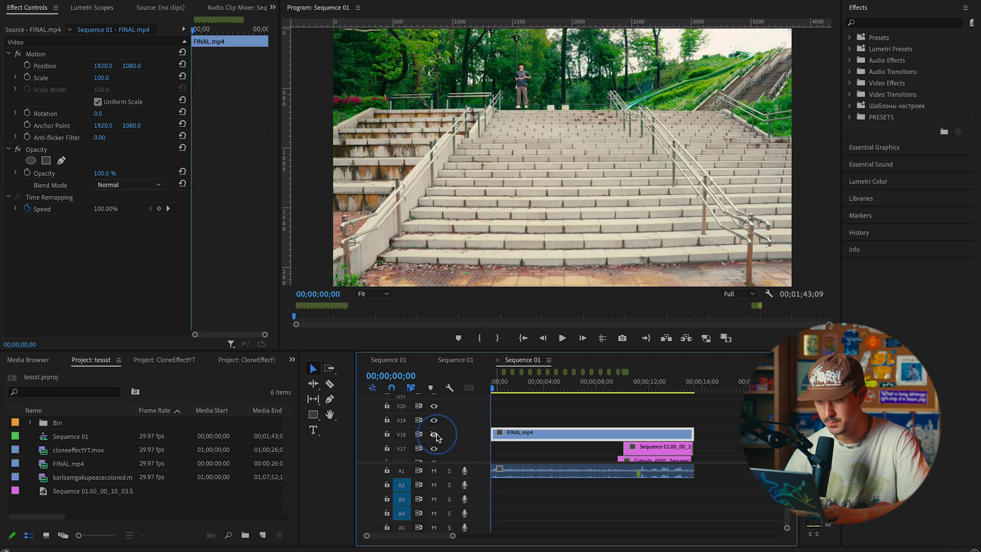
click(434, 435)
click(435, 435)
click(434, 435)
click(435, 435)
click(435, 435)
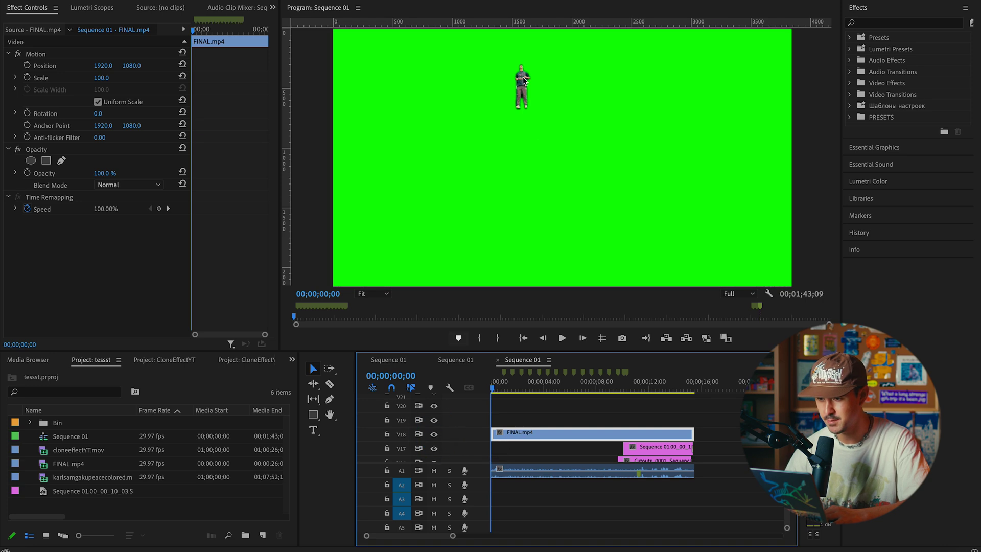
click(435, 435)
click(434, 435)
click(904, 22)
- Apply Ultra Key to FINAL.mp4 and set its Matte Cleanup Soften to 8.0
text(ultra)
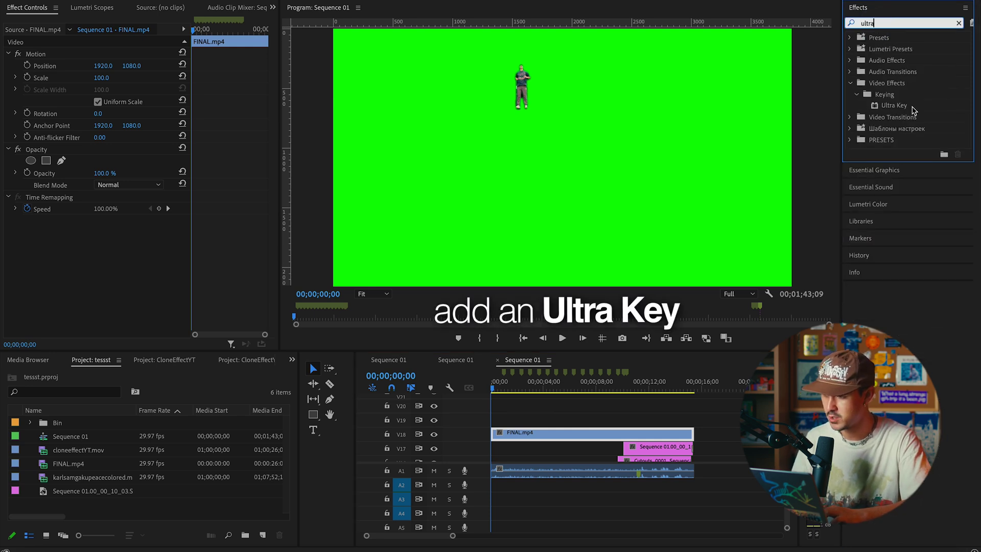
drag(894, 105, 570, 434)
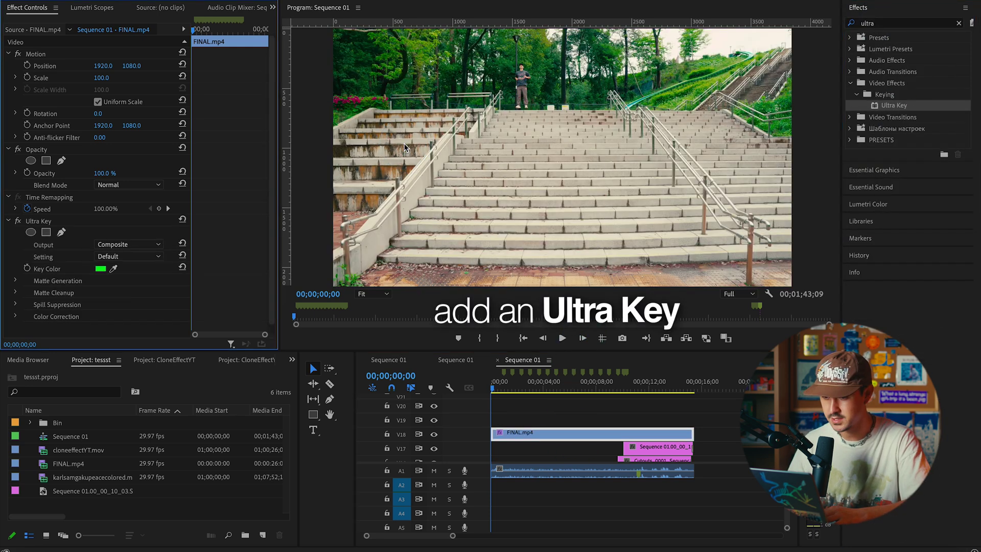
click(16, 292)
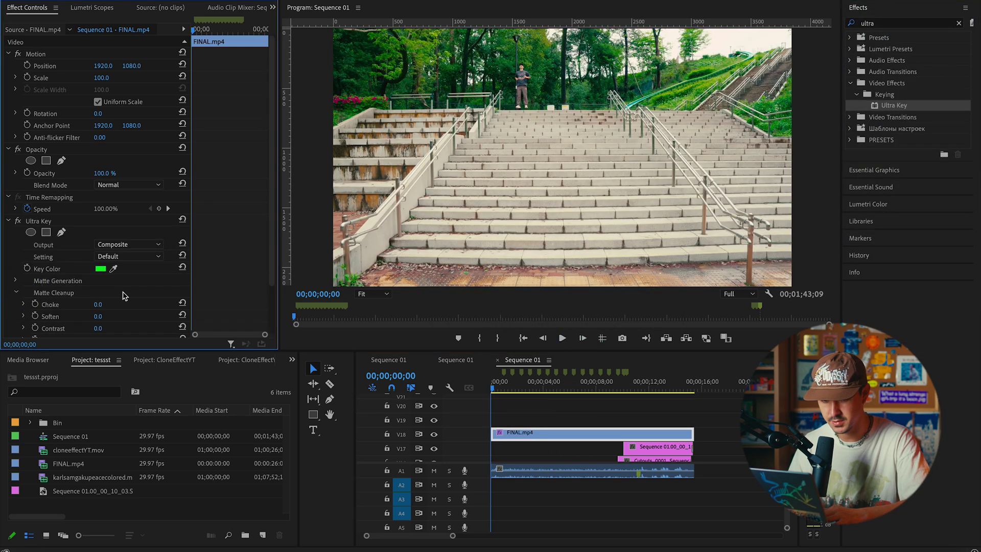
scroll(117, 289, down, 2)
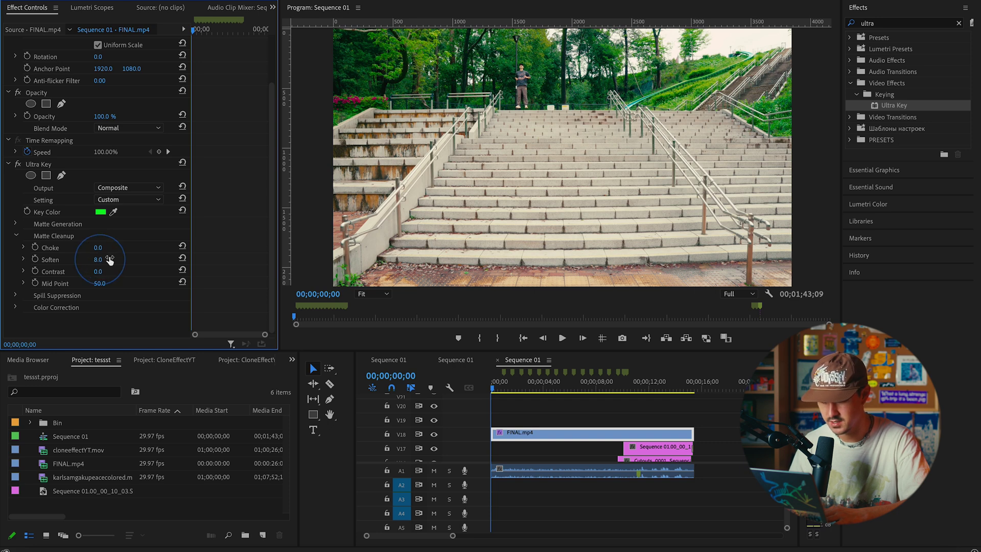
- Deselect the clip and play the keyed presenter in front of the stair clones
click(550, 405)
scroll(550, 405, down, 1)
key(=)
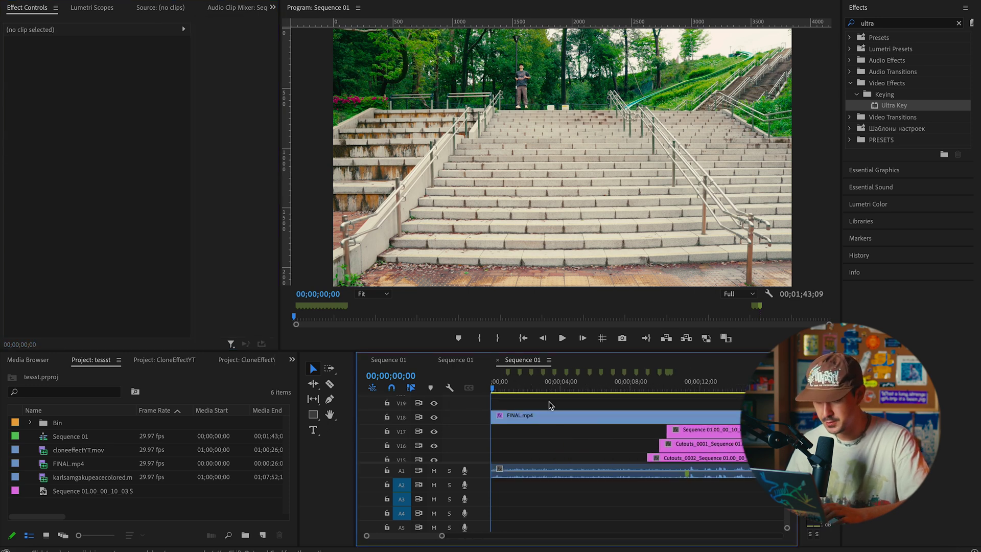
key(space)
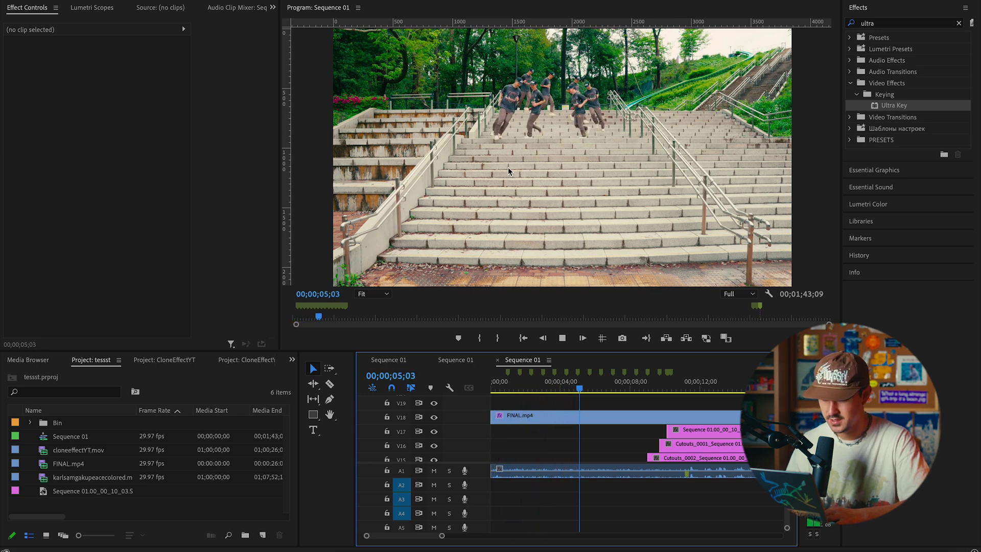
click(724, 389)
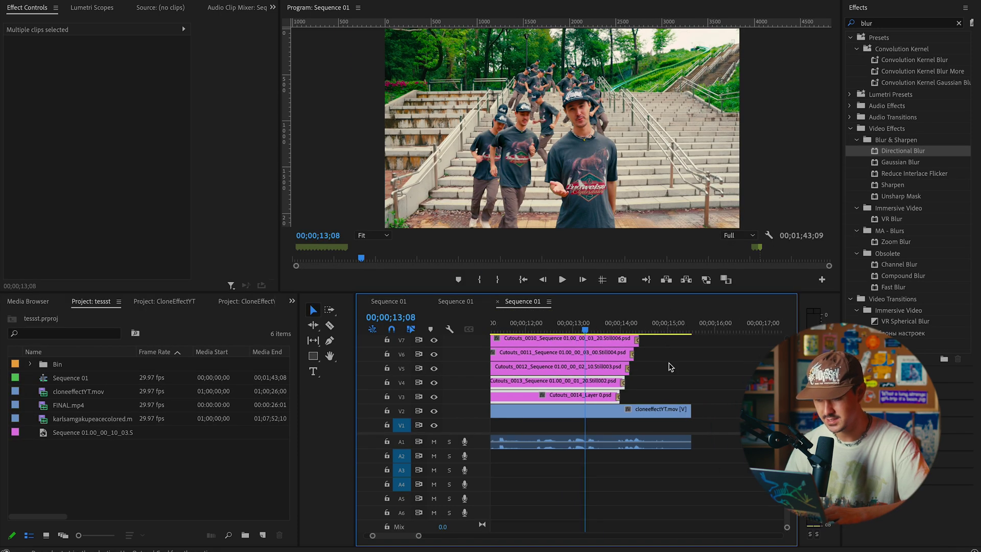
- Stagger the ends of the Cutouts clips on V3–V7 and play them fading out from 13;27
drag(667, 366, 637, 371)
scroll(637, 371, up, 3)
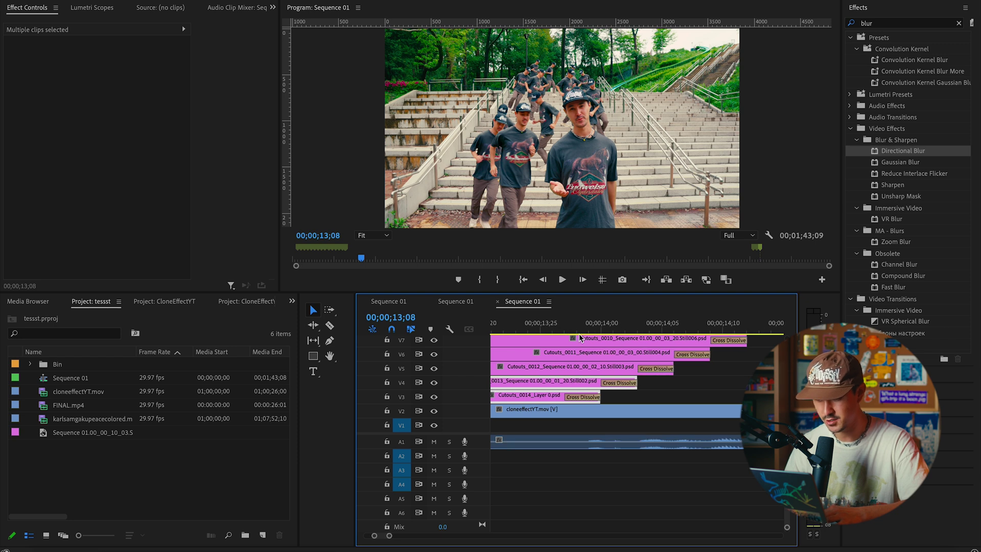
click(564, 328)
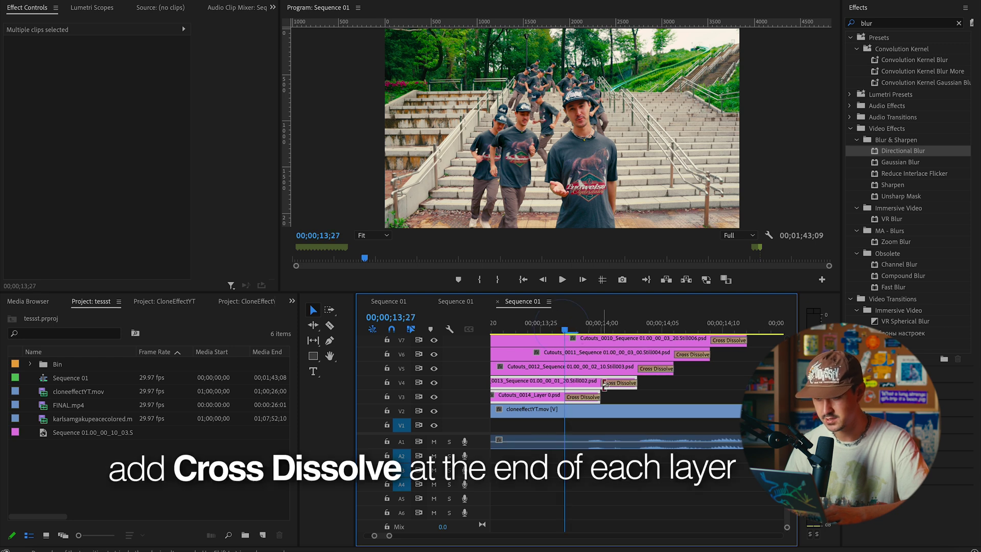
scroll(564, 357, down, 3)
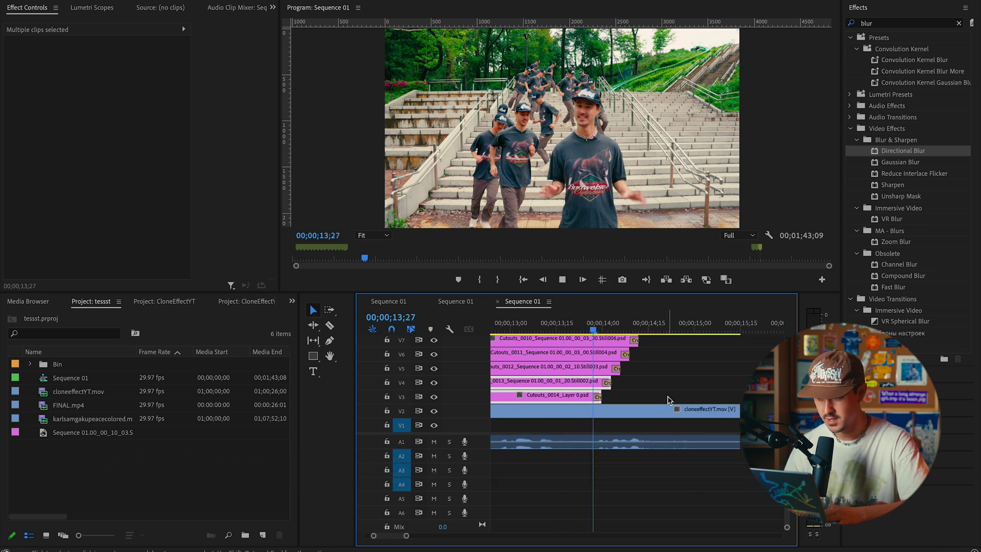
key(space)
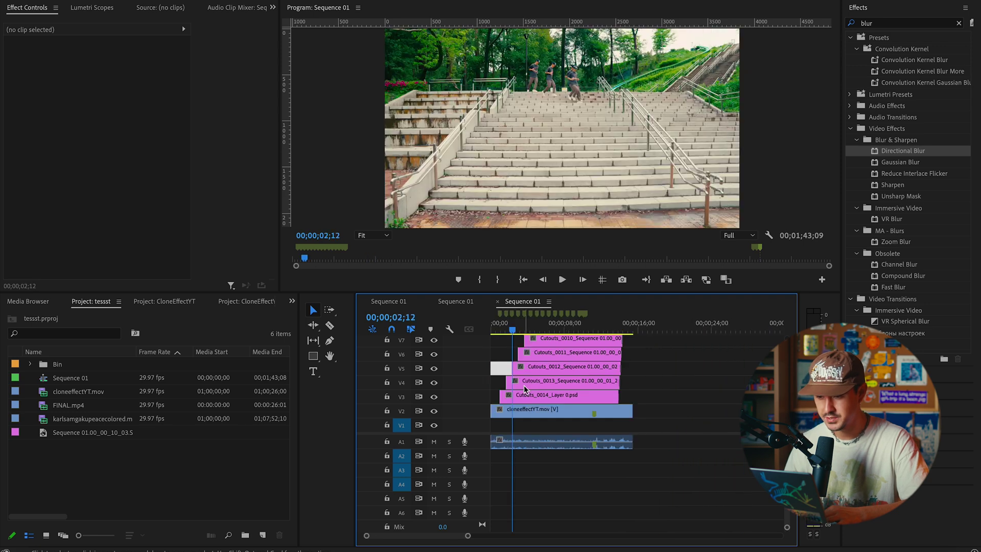
- Select the cloneeffectYT.mov background clip, then marquee-select all the stacked clips
click(526, 411)
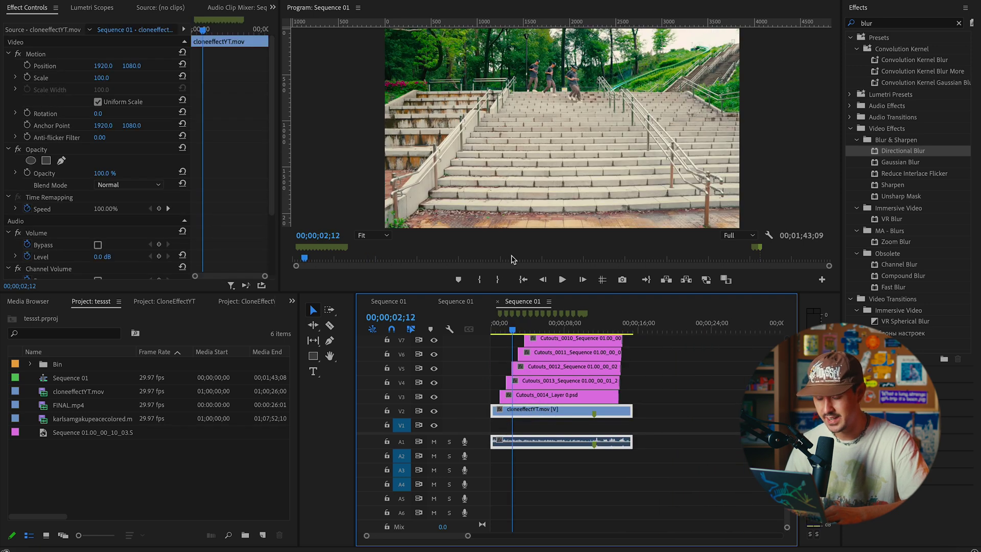
scroll(506, 404, up, 2)
scroll(490, 406, down, 3)
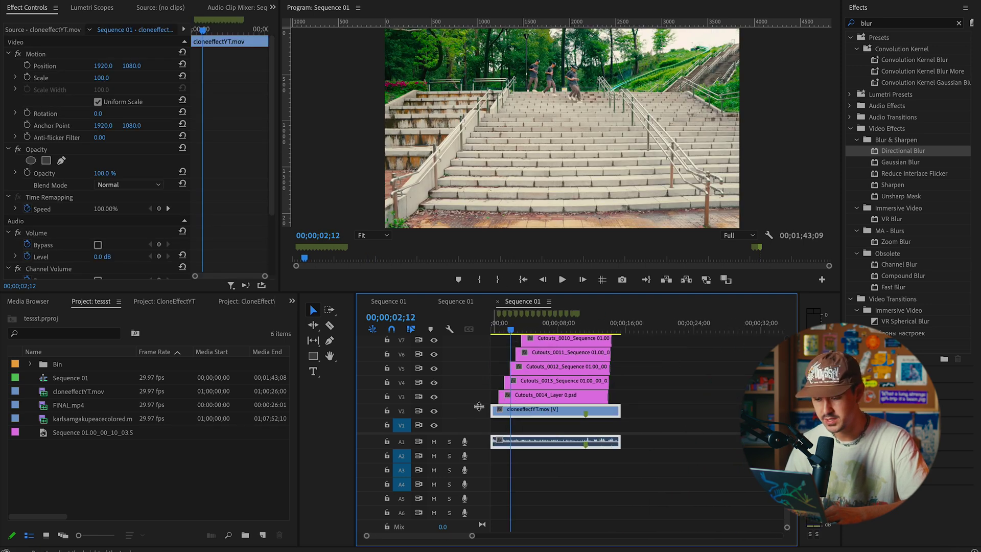
scroll(491, 406, up, 2)
scroll(490, 407, down, 3)
drag(597, 406, 542, 353)
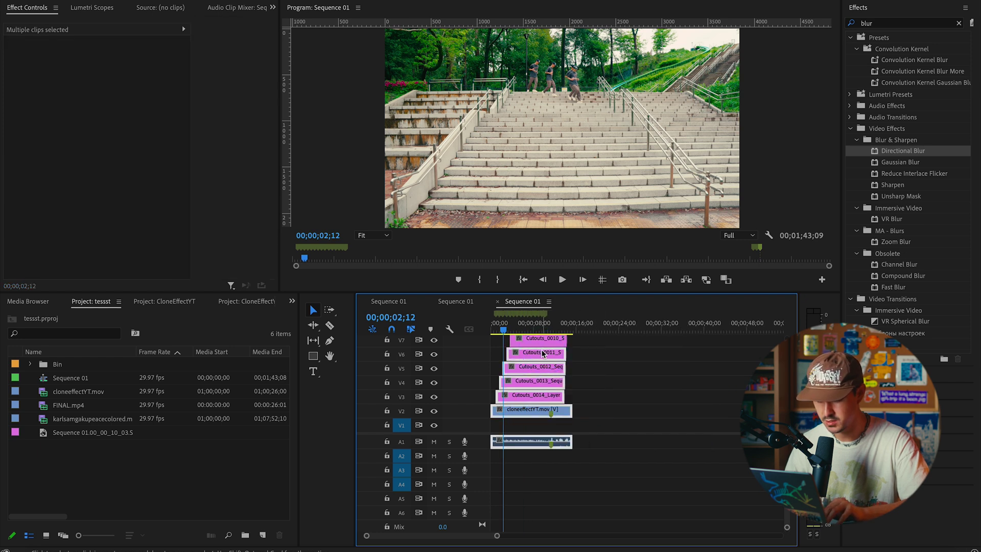
- Nest the selected clips into Nested Sequence 02
scroll(542, 354, up, 3)
scroll(584, 404, up, 3)
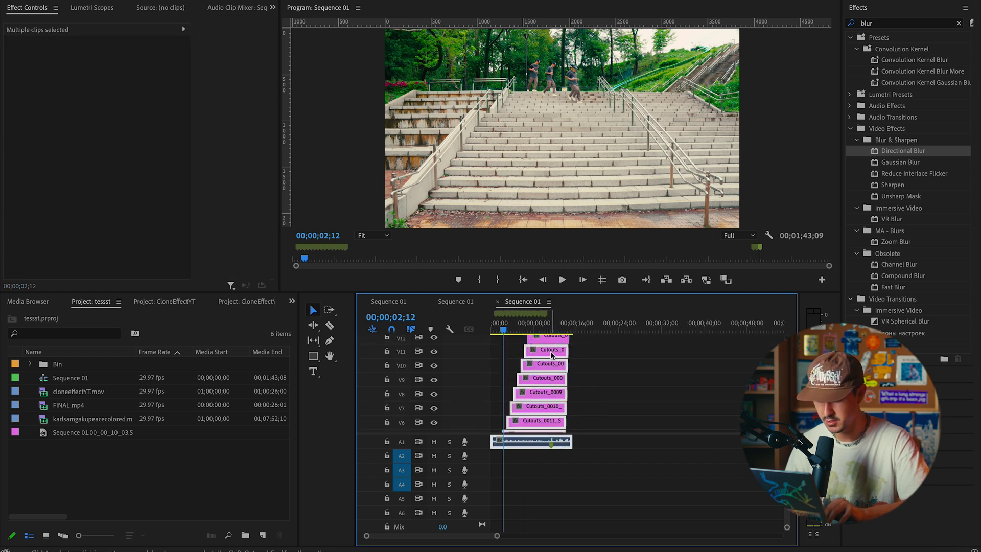
scroll(561, 348, up, 3)
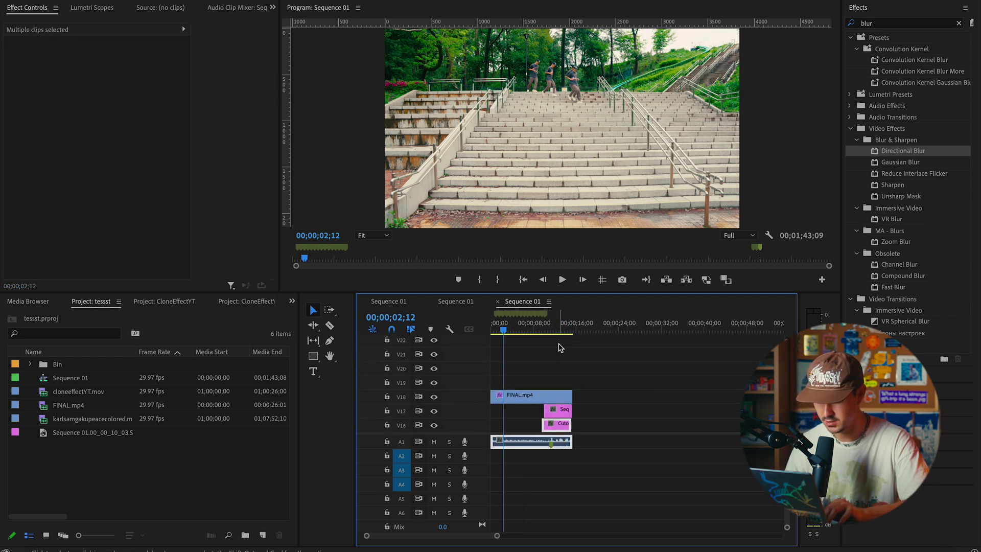
right_click(503, 392)
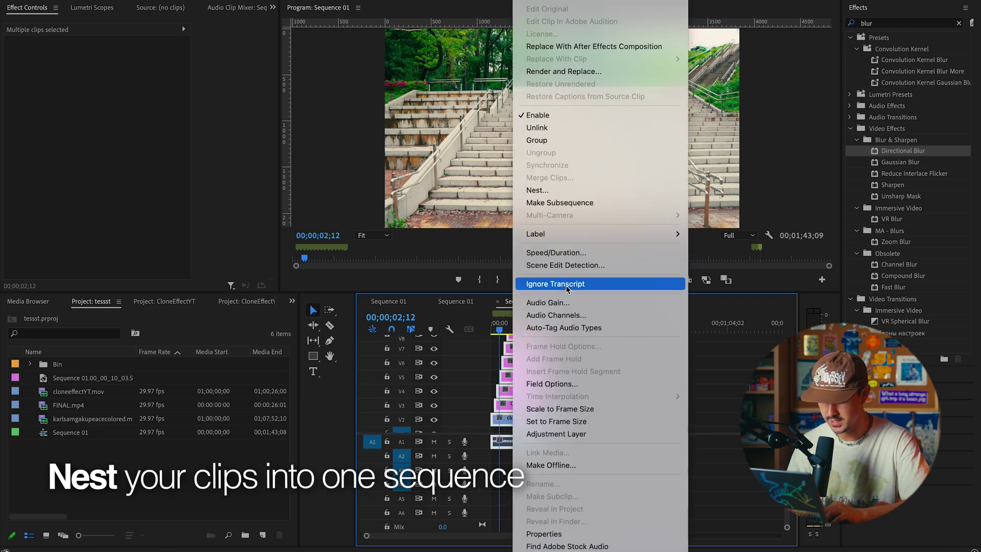
click(568, 191)
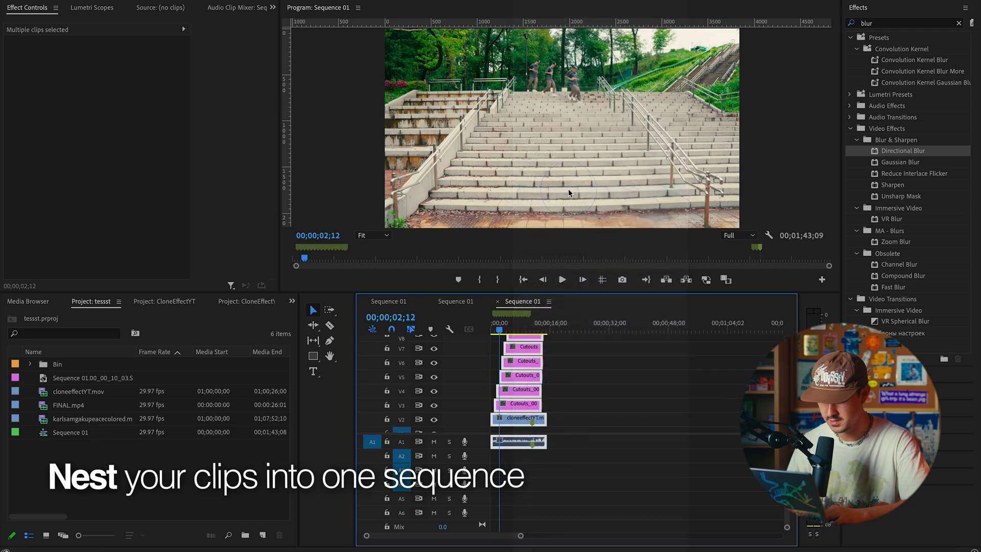
key(Return)
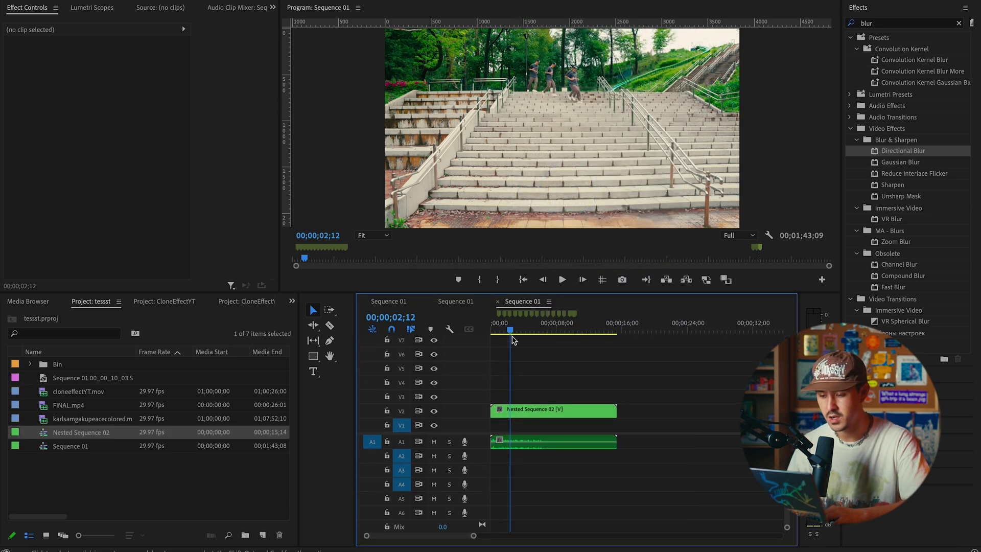
- Show the nested clip's Time Remapping > Speed keyframes on the timeline
key(Home)
key(equal)
right_click(554, 418)
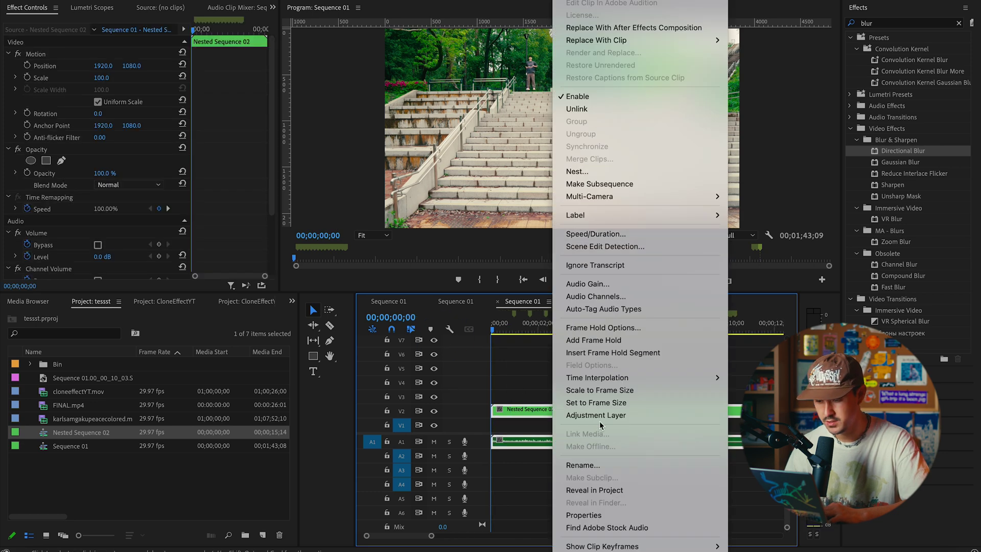
mouse_move(690, 546)
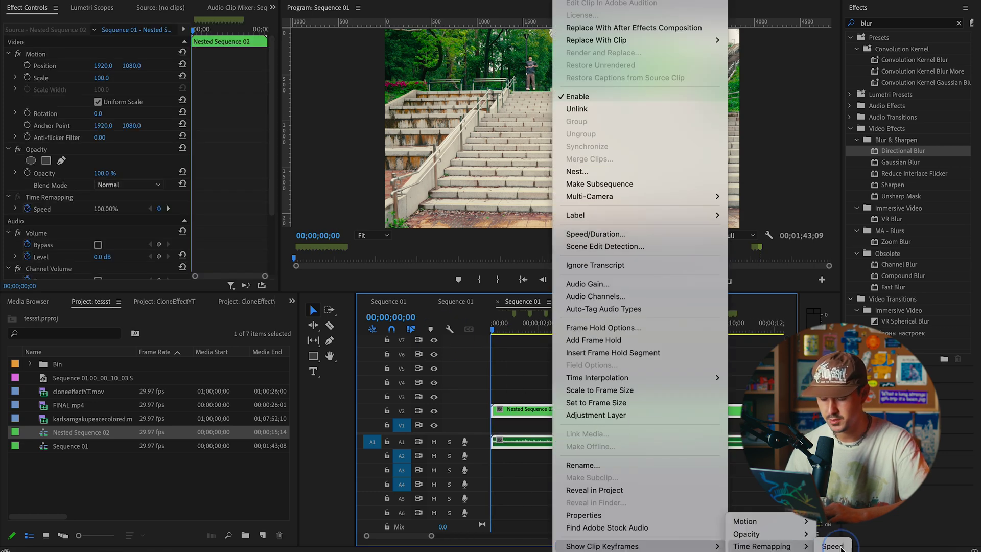
click(831, 546)
- Play and scrub through the speed-ramped section of the nested clone clip
key(space)
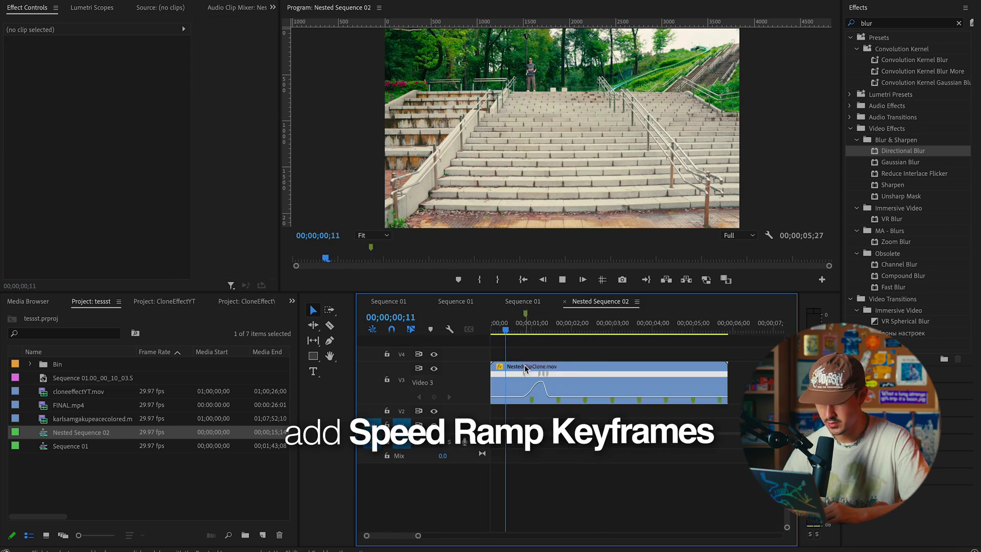
key(space)
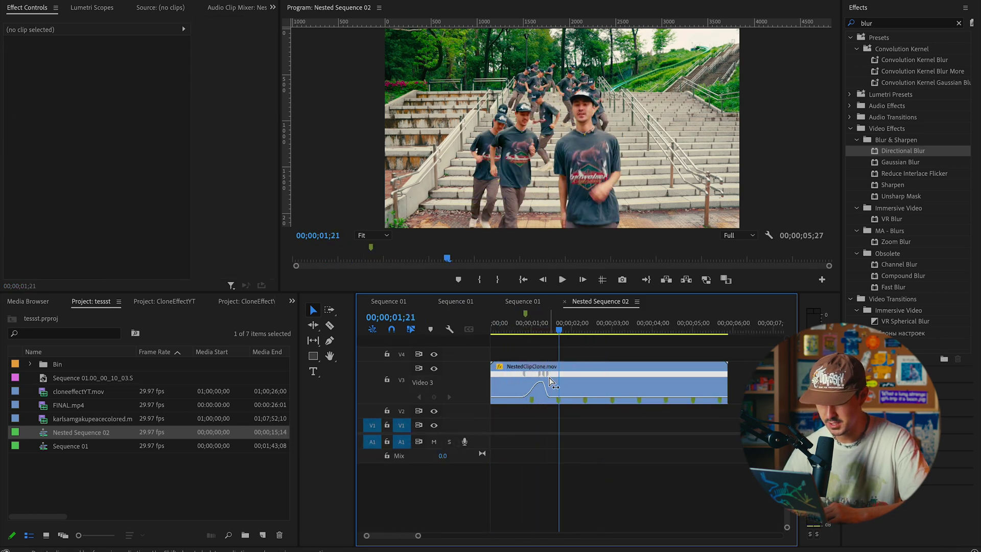
mouse_move(532, 334)
mouse_down()
mouse_move(541, 324)
mouse_move(518, 325)
mouse_move(562, 322)
mouse_move(518, 324)
mouse_up()
key(equal)
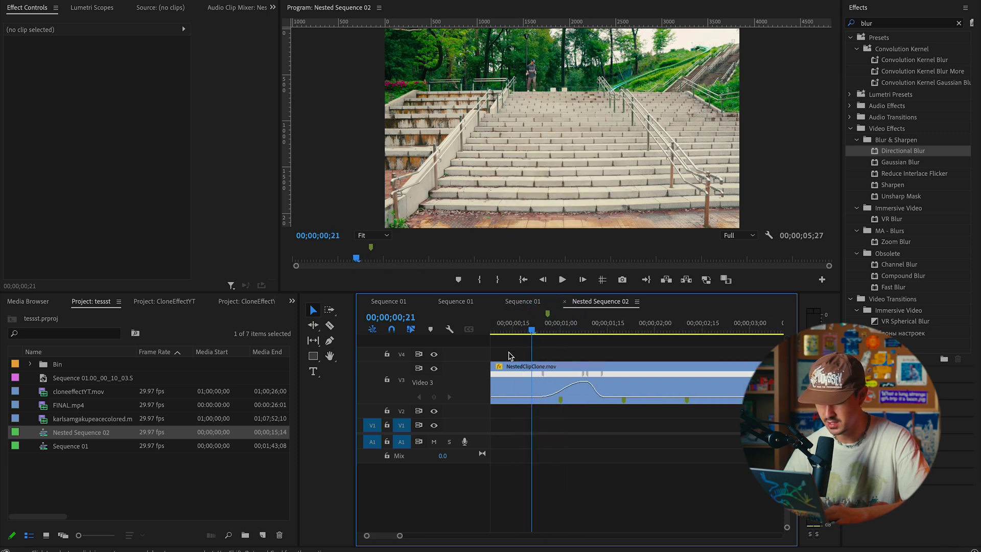
key(space)
key(space)
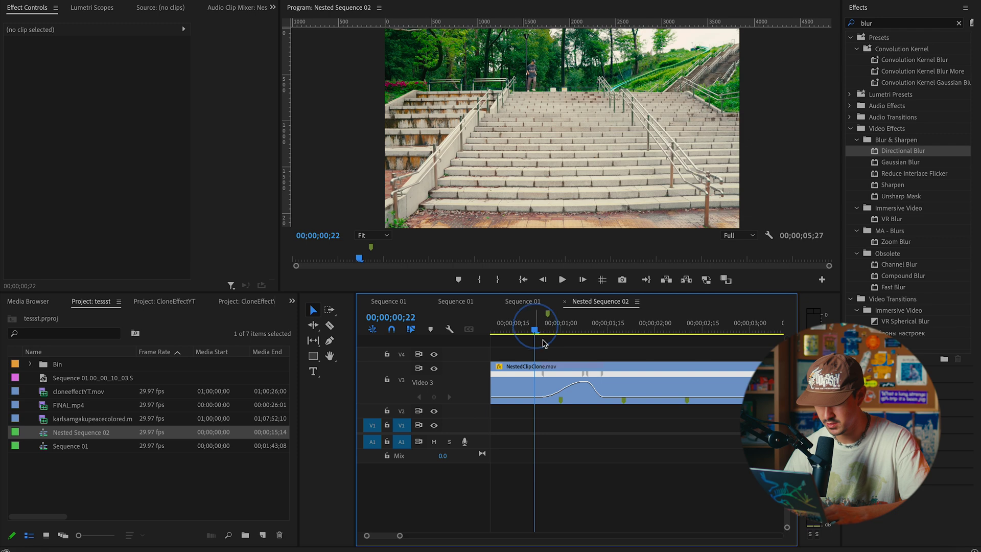
key(ctrl+v)
- Place an RSMB Pro Adjustment Layer on V4 over the speed ramp and play it back
key(equal)
drag(532, 352, 570, 354)
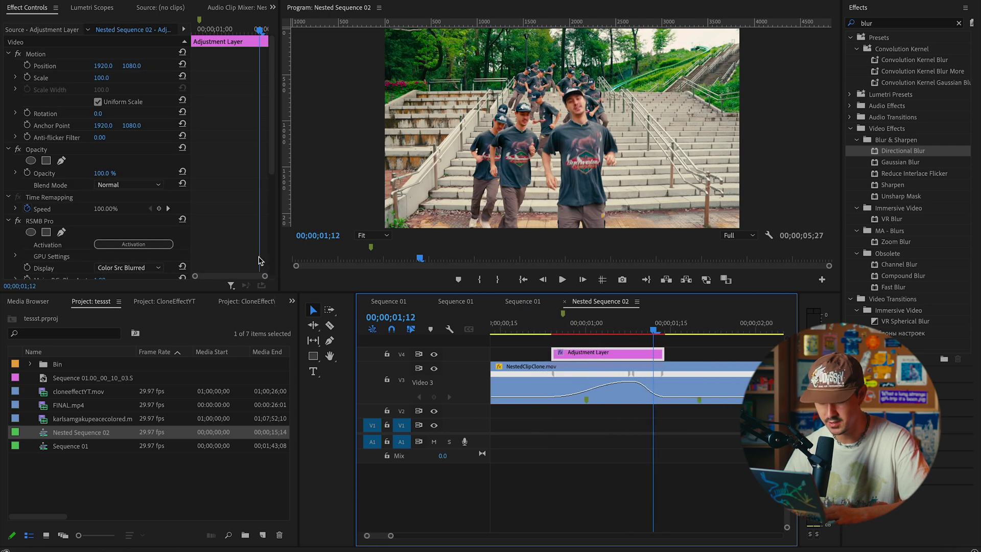
scroll(239, 238, down, 3)
key(minus)
key(minus)
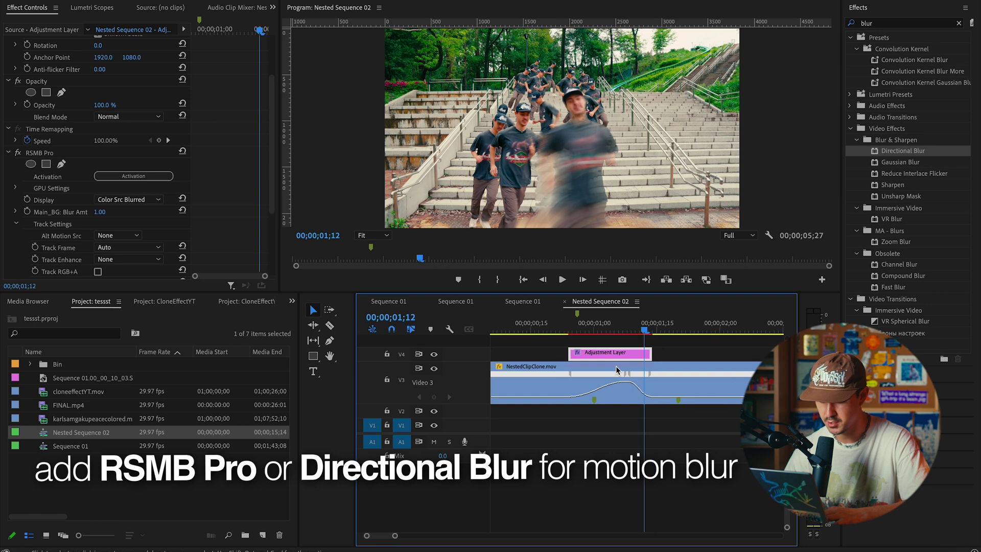
key(minus)
key(minus)
key(Home)
key(space)
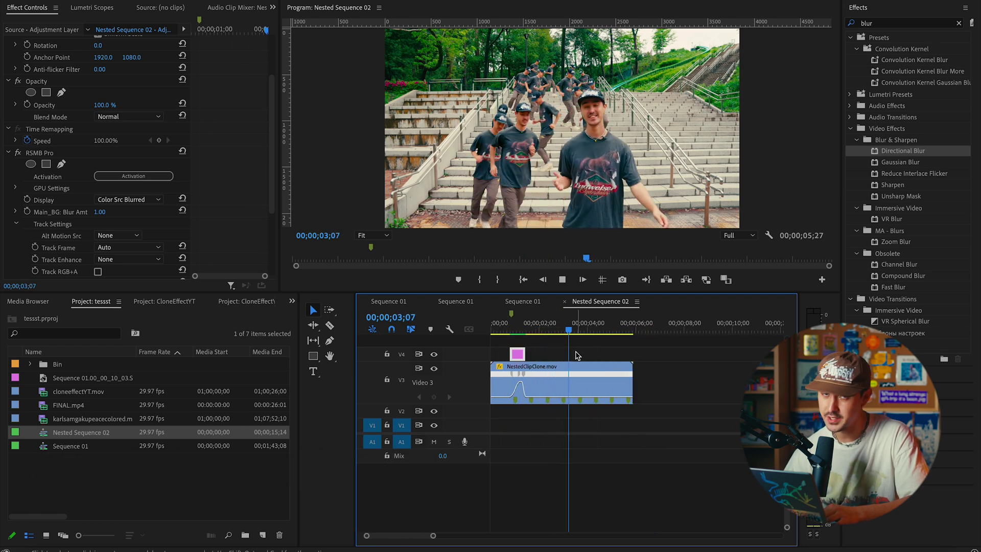
- Return to Sequence 01, enlarge the Effect Controls area, and show the Transform effect's settings
click(388, 301)
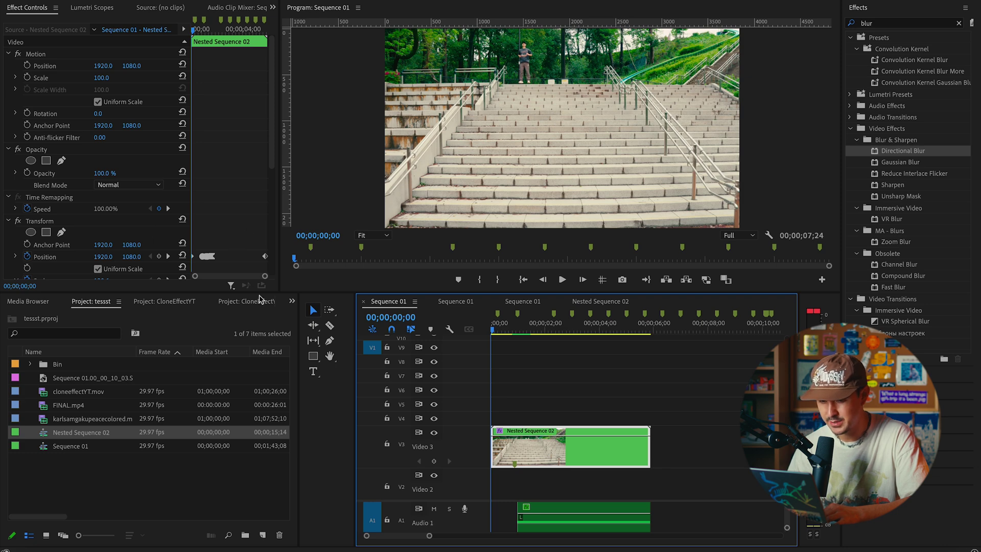
drag(281, 293, 281, 347)
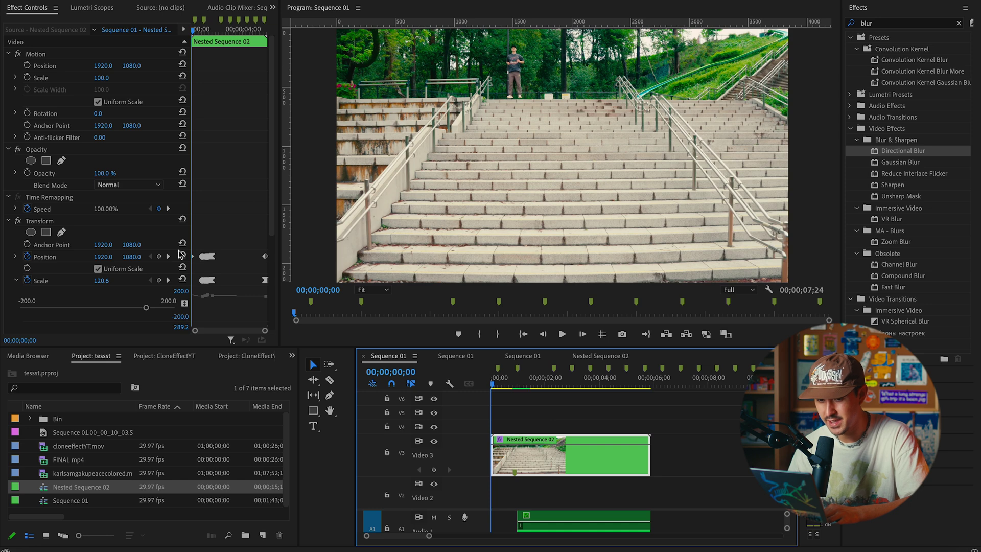
click(73, 221)
scroll(147, 234, down, 3)
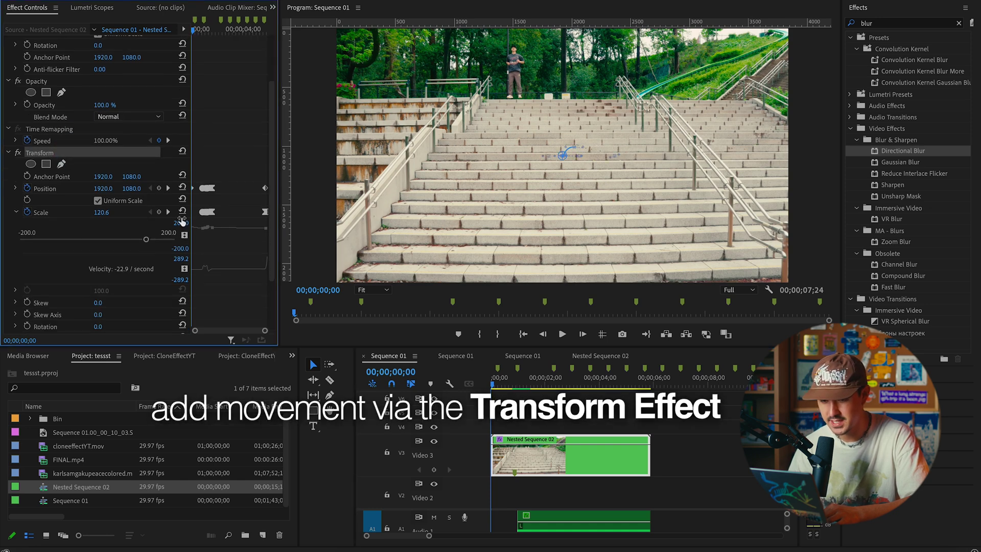
scroll(181, 220, up, 5)
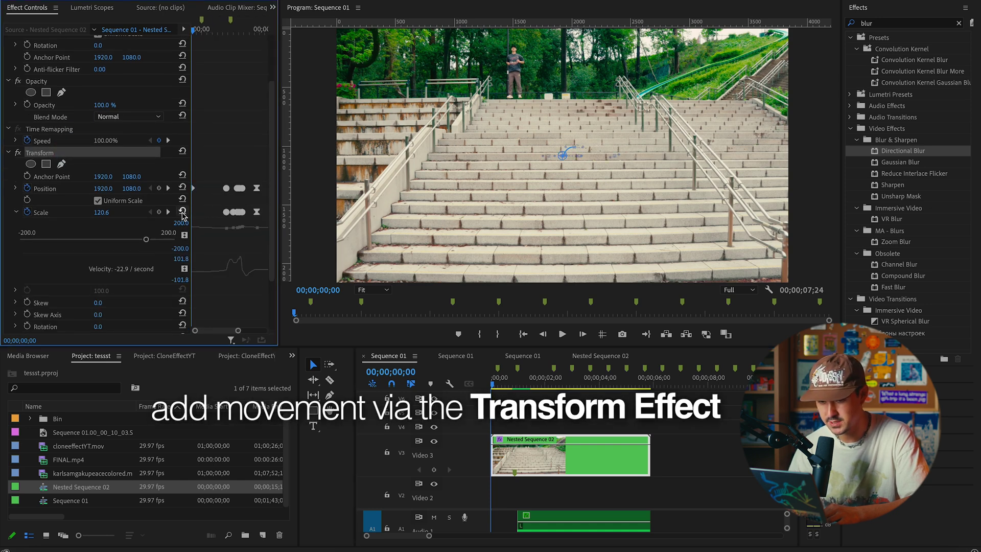
- Preview the camera push frame by frame, then select all Position and Scale keyframes
key(space)
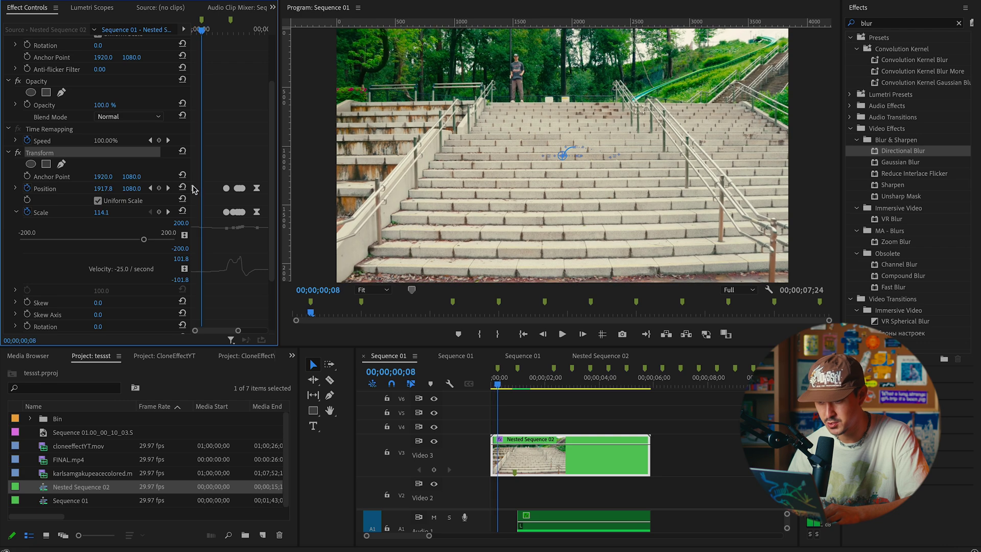
key(space)
key(Left)
key(Left)
key(Left)
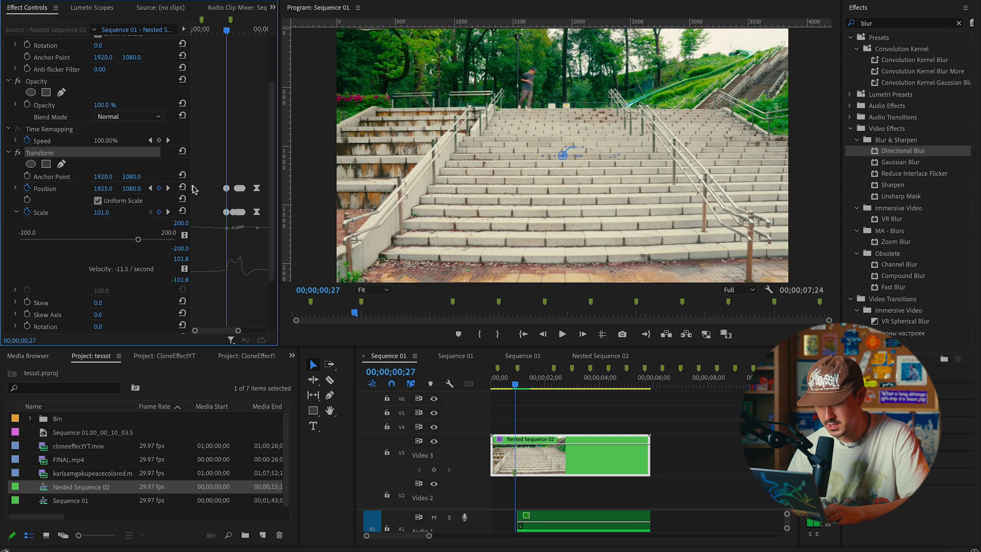
key(Right)
key(Right)
key(Right)
key(Right)
key(Right)
key(Right)
key(Right)
key(Right)
key(Right)
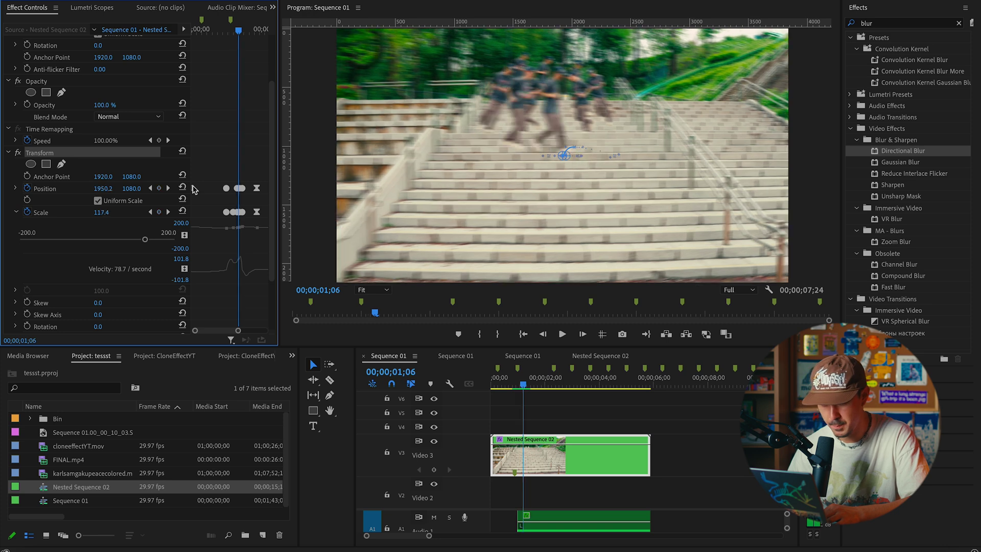
key(Left)
key(Left)
key(Right)
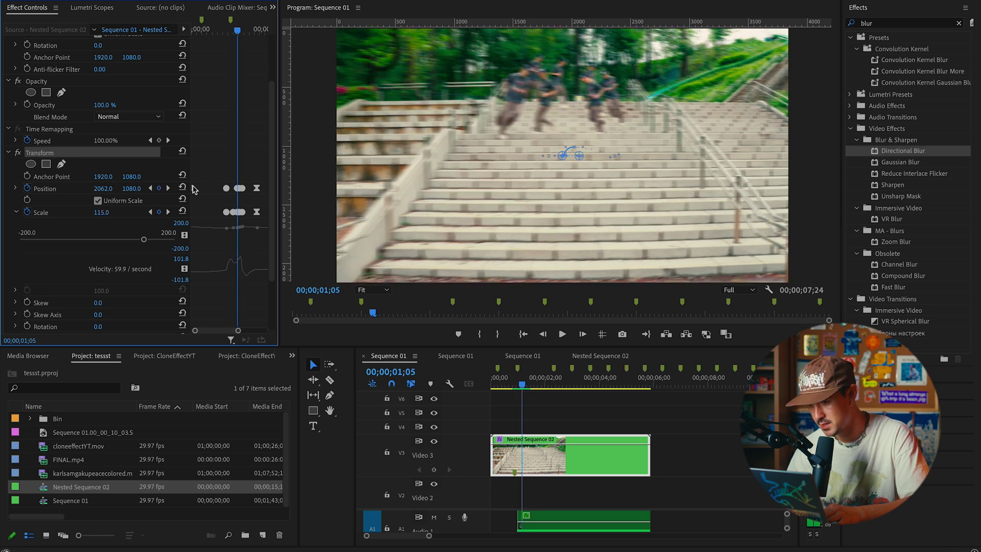
key(Right)
key(Right)
key(Right)
key(Right)
key(Right)
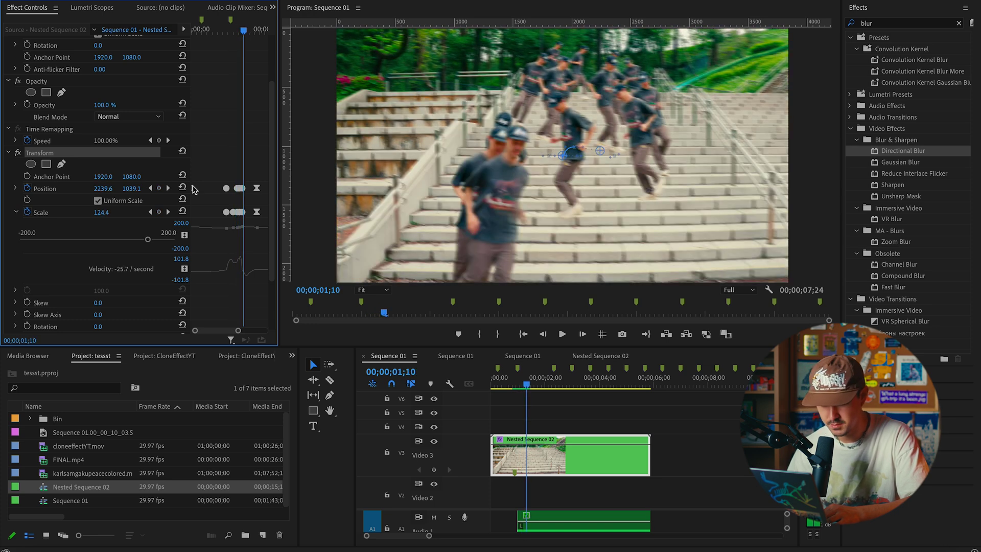
key(Left)
key(Left)
key(Left)
key(Left)
key(Left)
key(Left)
key(Left)
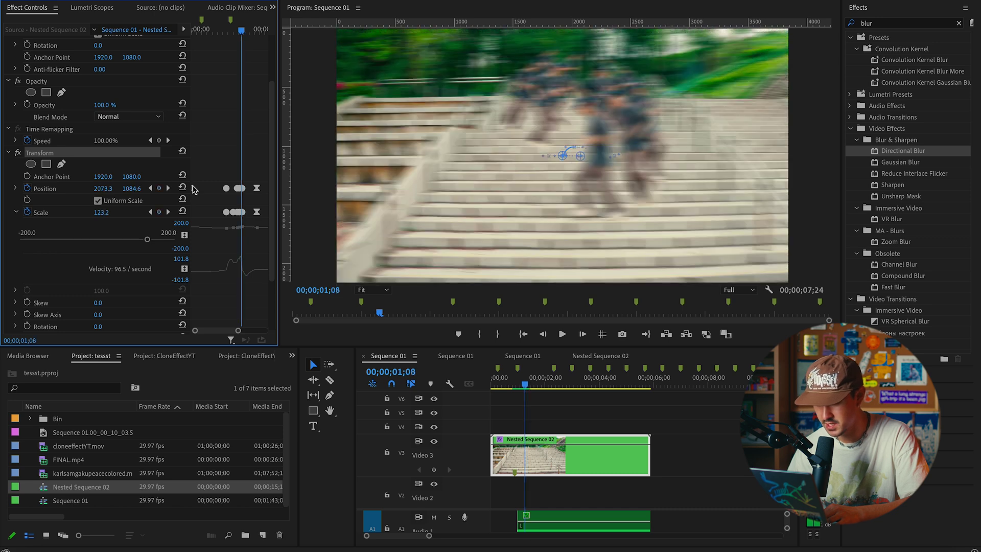
key(Right)
key(Right)
key(Right)
key(Right)
key(Right)
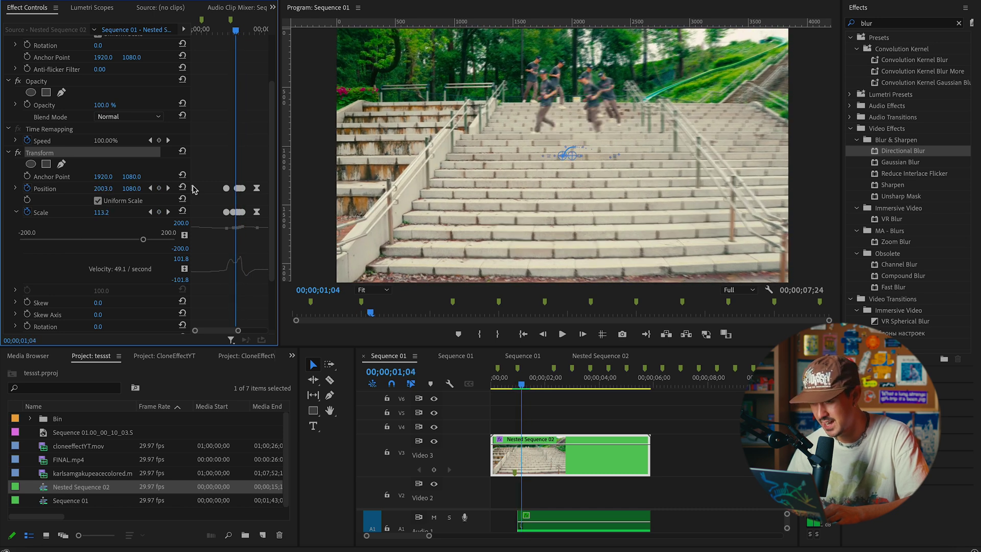
key(Right)
key(Right)
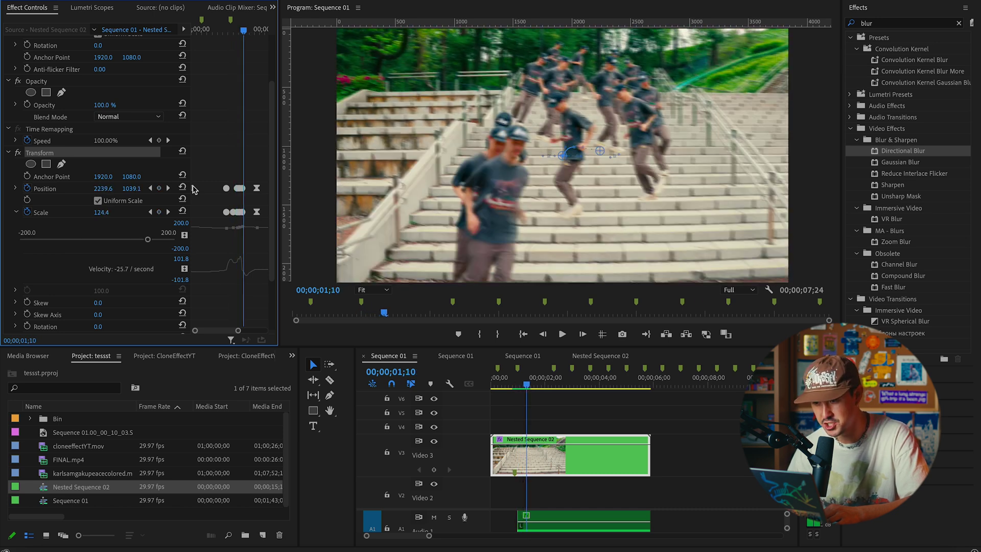
key(Right)
key(Left)
key(Left)
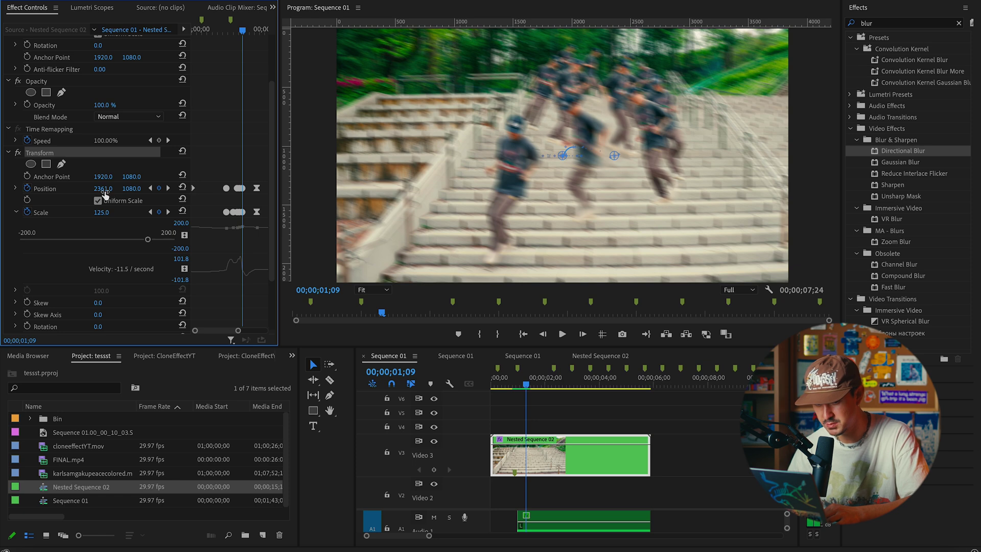
key(Left)
drag(233, 174, 261, 255)
- Set the selected Transform keyframes' temporal interpolation to Auto Bezier
right_click(237, 212)
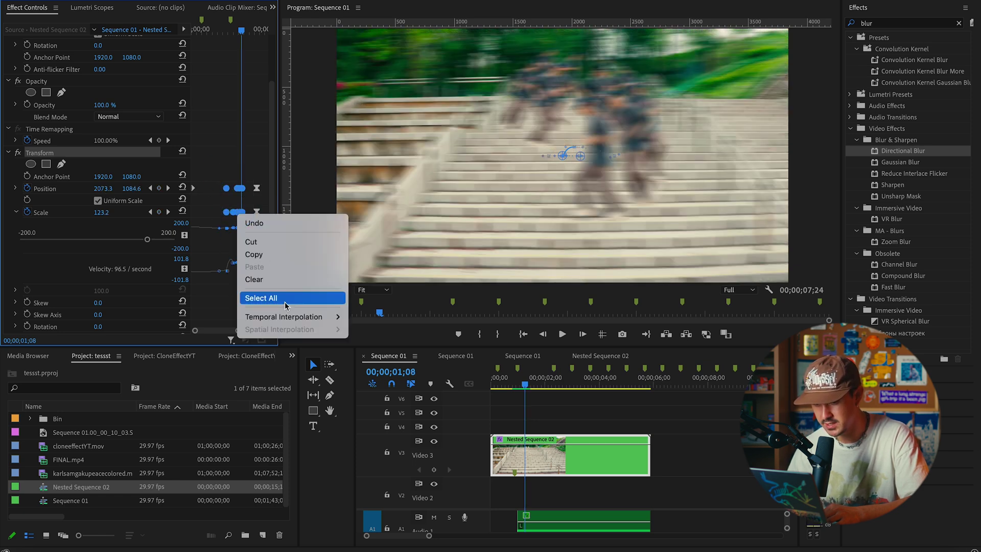
mouse_move(286, 317)
click(384, 344)
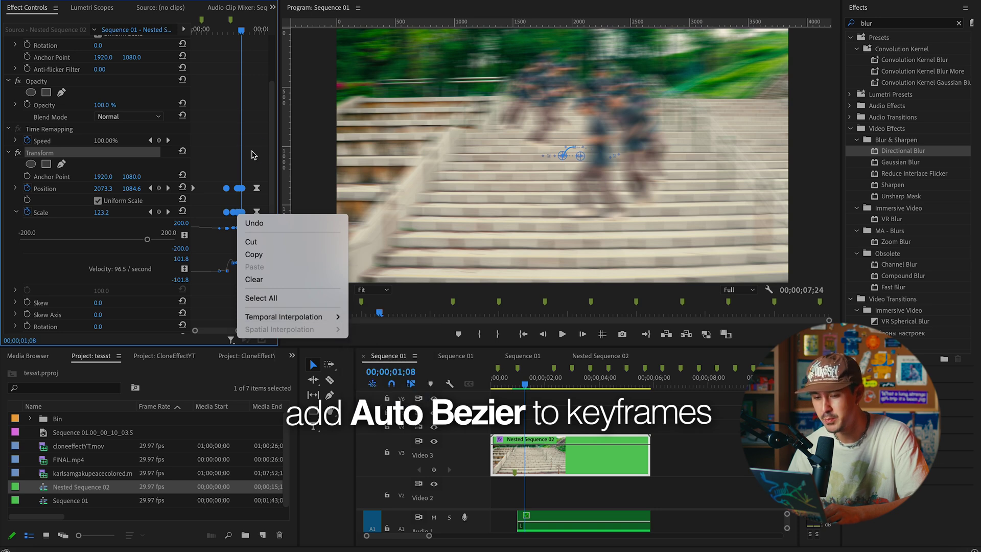
scroll(254, 204, down, 2)
key(Home)
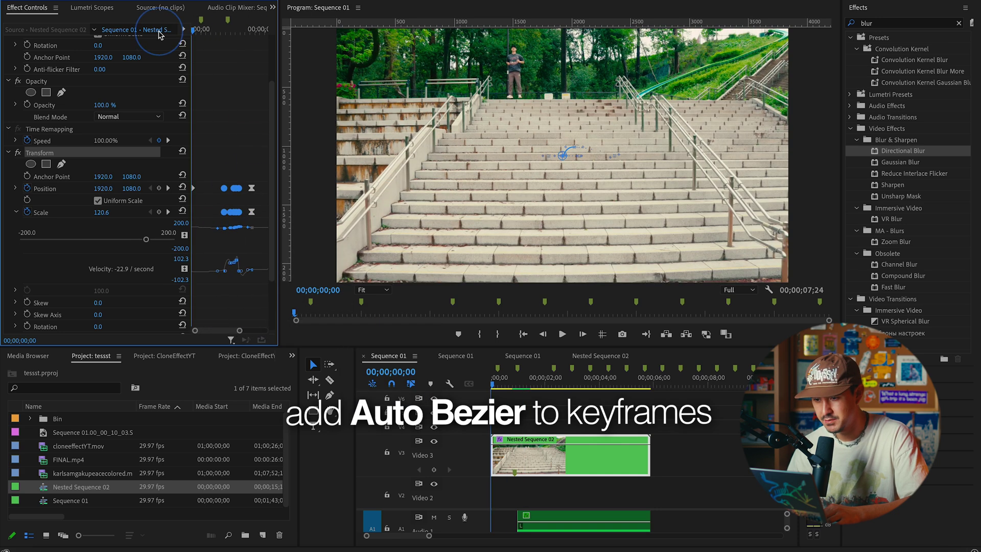
- Uncheck Use Composition's Shutter Angle so Transform uses a 180° shutter angle, then deselect
scroll(229, 300, down, 3)
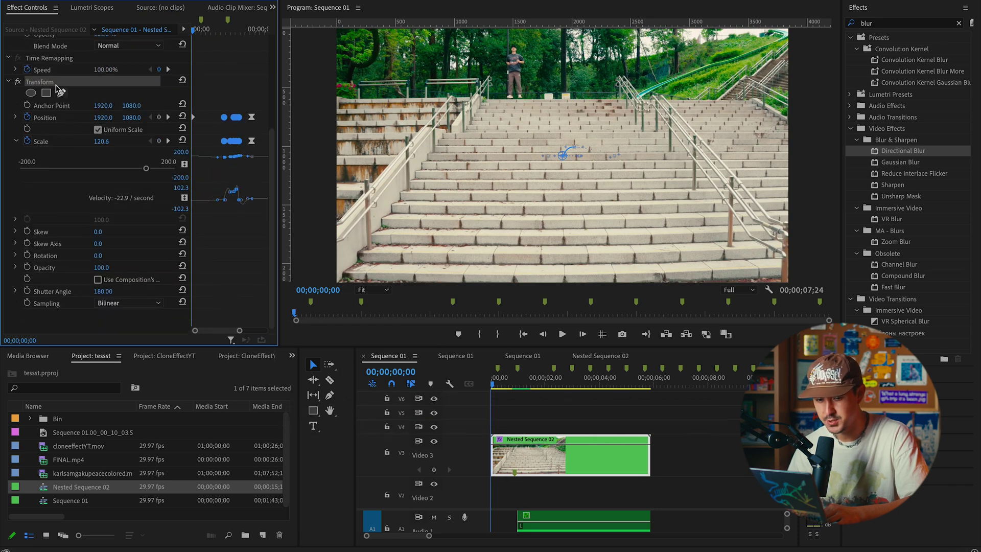
click(98, 280)
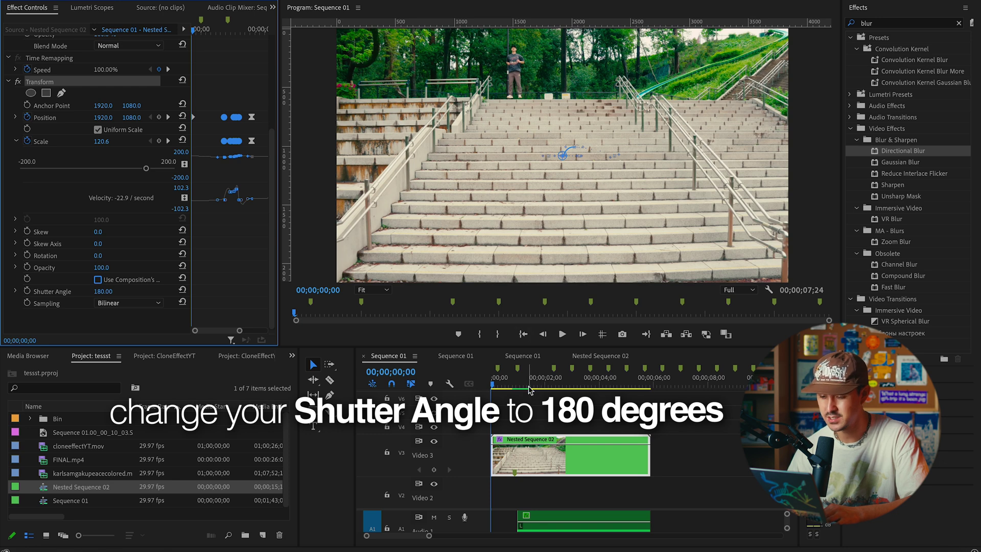
click(560, 424)
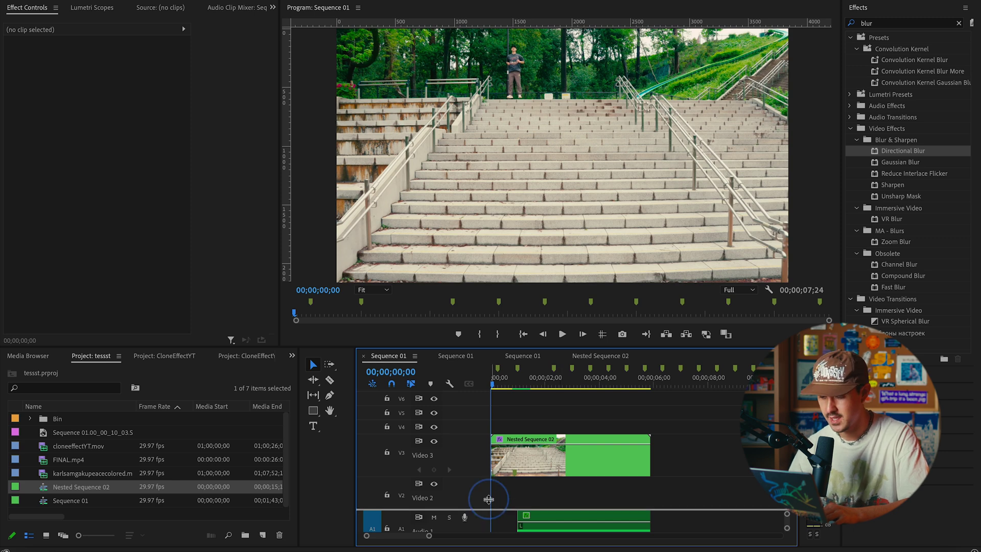
drag(486, 509, 490, 391)
- Enlarge the timeline to reveal the sound clips on tracks A5–A11
drag(504, 347, 453, 208)
scroll(521, 462, up, 3)
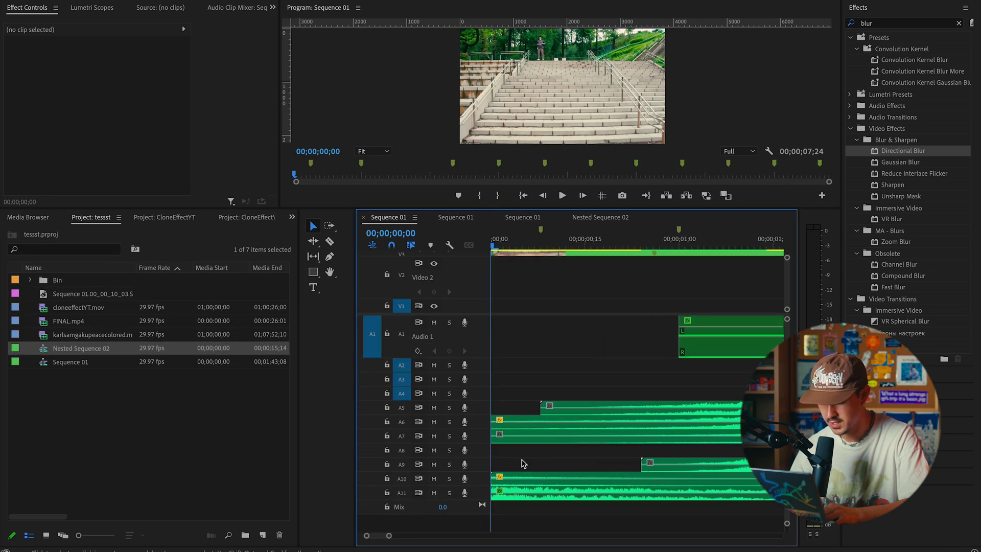
scroll(521, 463, down, 1)
drag(536, 463, 496, 506)
scroll(513, 488, down, 1)
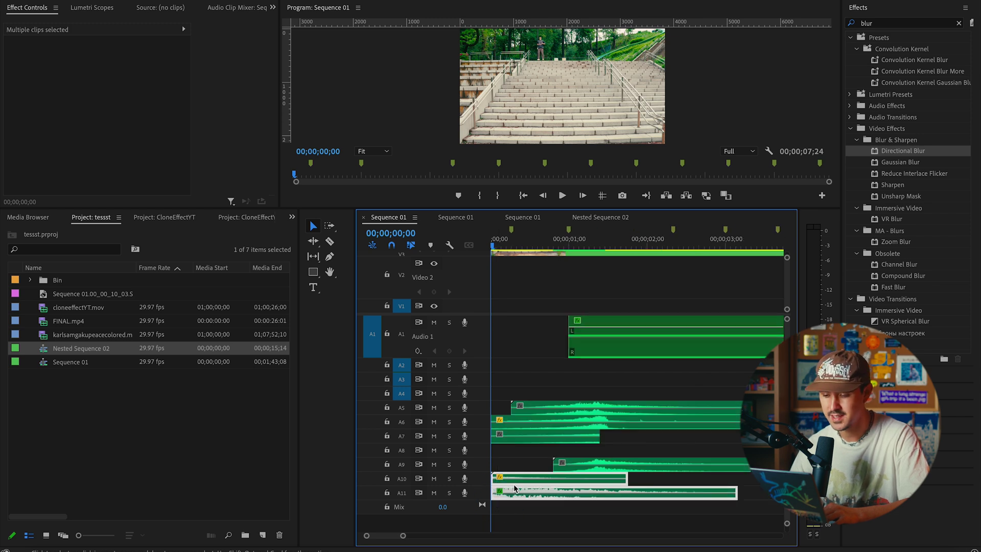
click(514, 452)
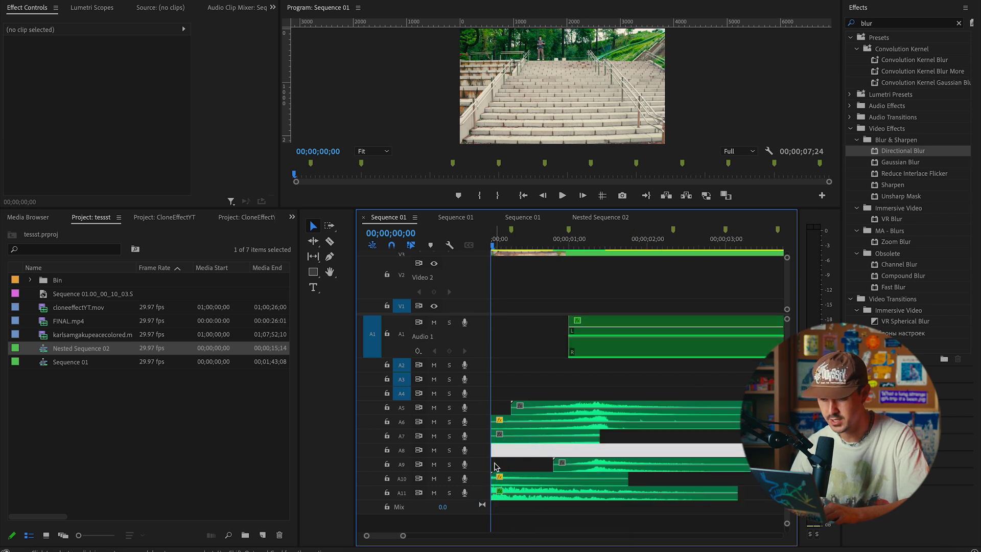
- Play the sequence with its layered whooshes and select the riser clip on A7
key(XF86AudioLowerVolume)
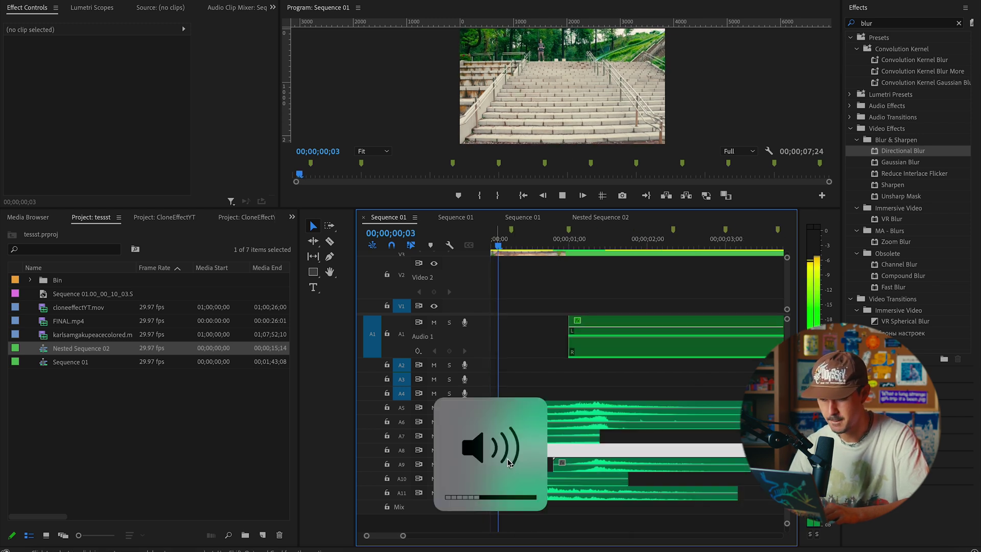
key(space)
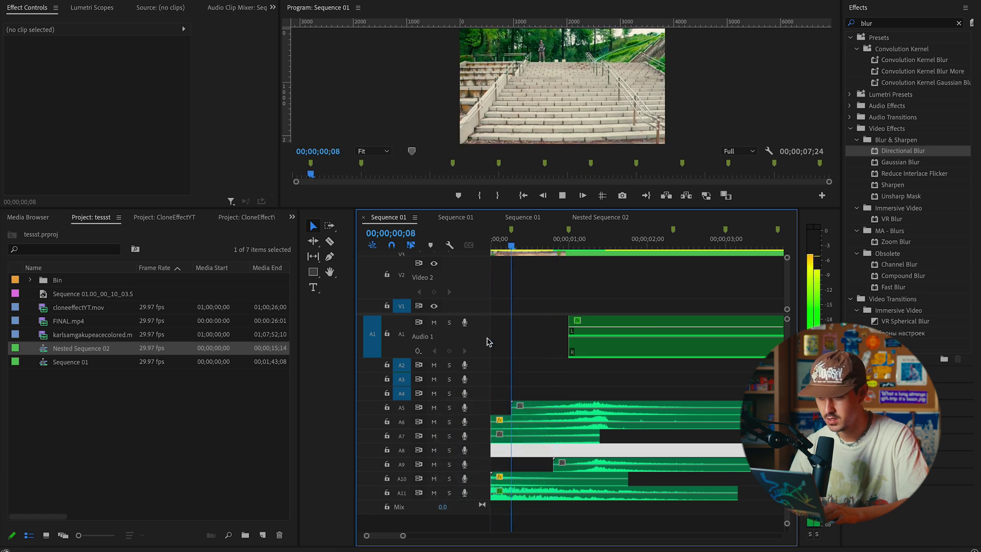
click(586, 438)
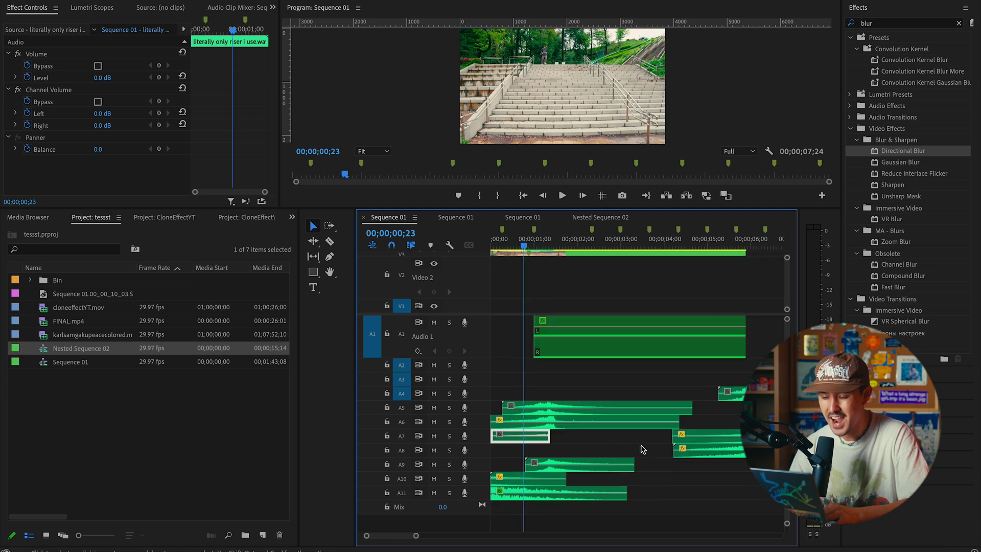
scroll(498, 410, up, 3)
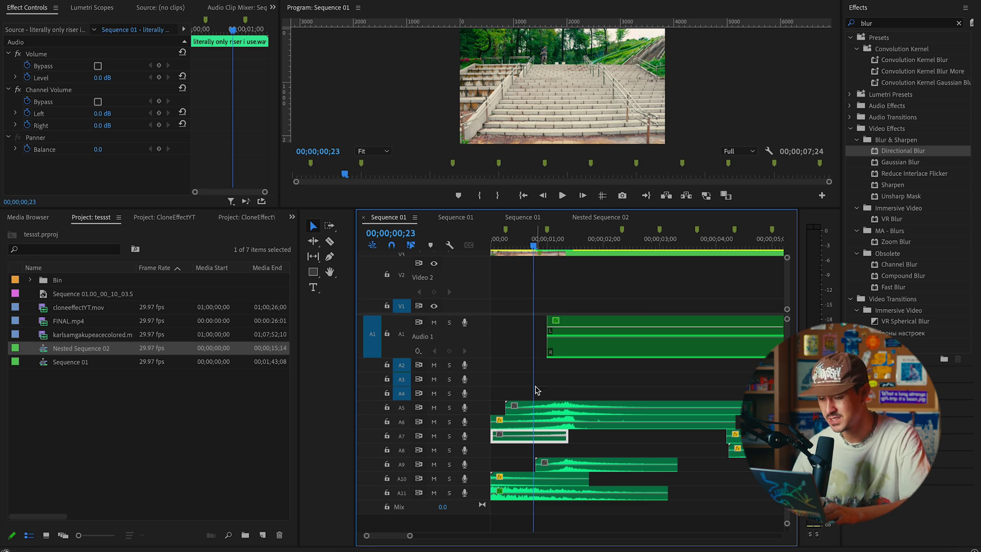
key(space)
key(space)
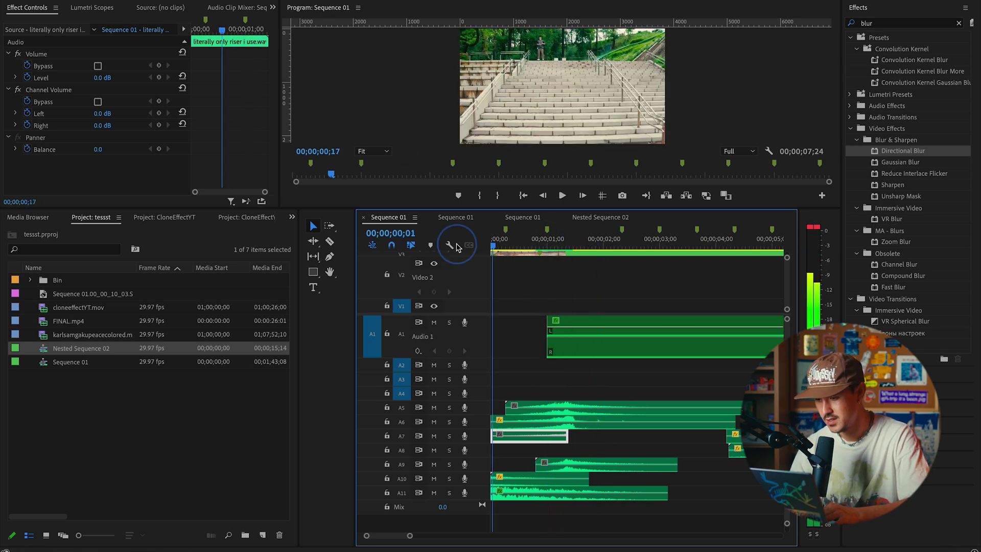